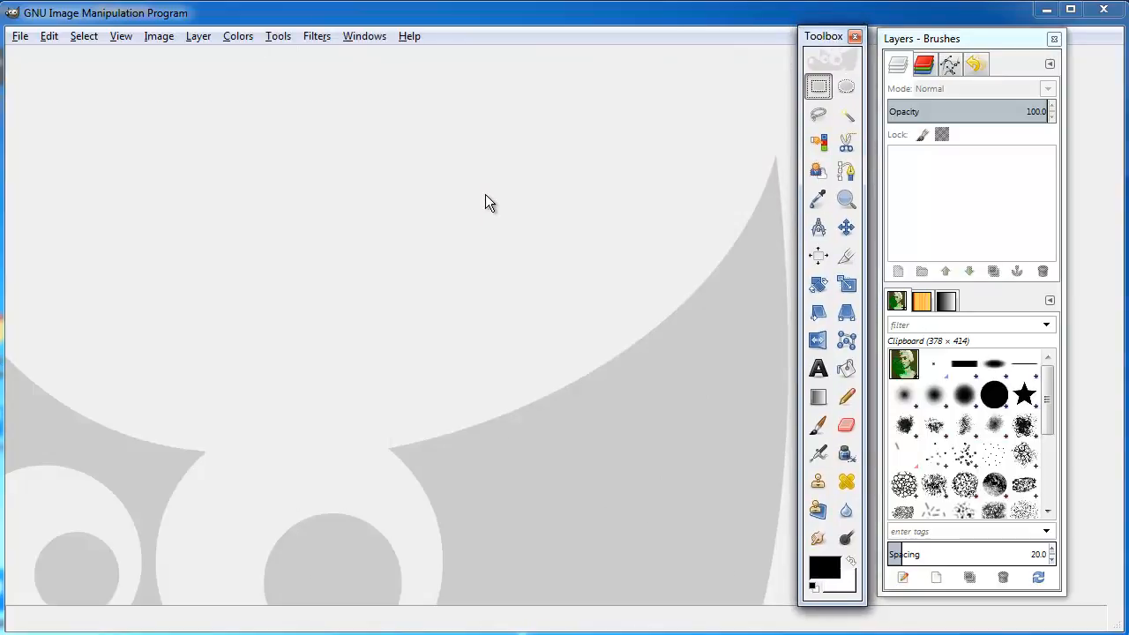
Create a new blank image from the 1024x768 template, keeping the size in pixels
left_click(16, 38)
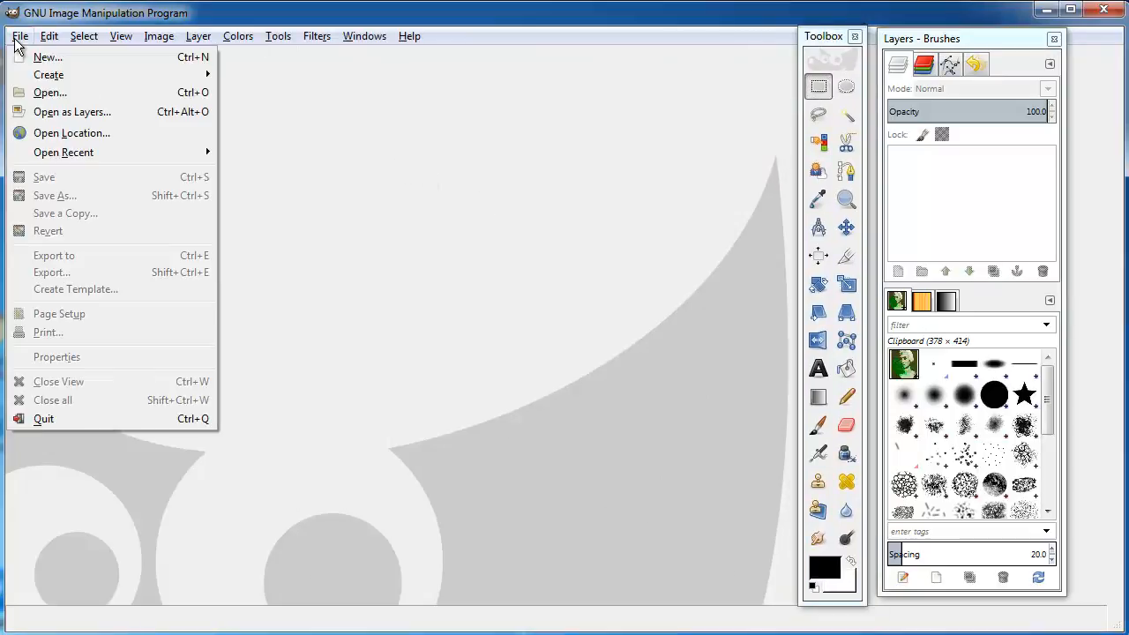
left_click(47, 60)
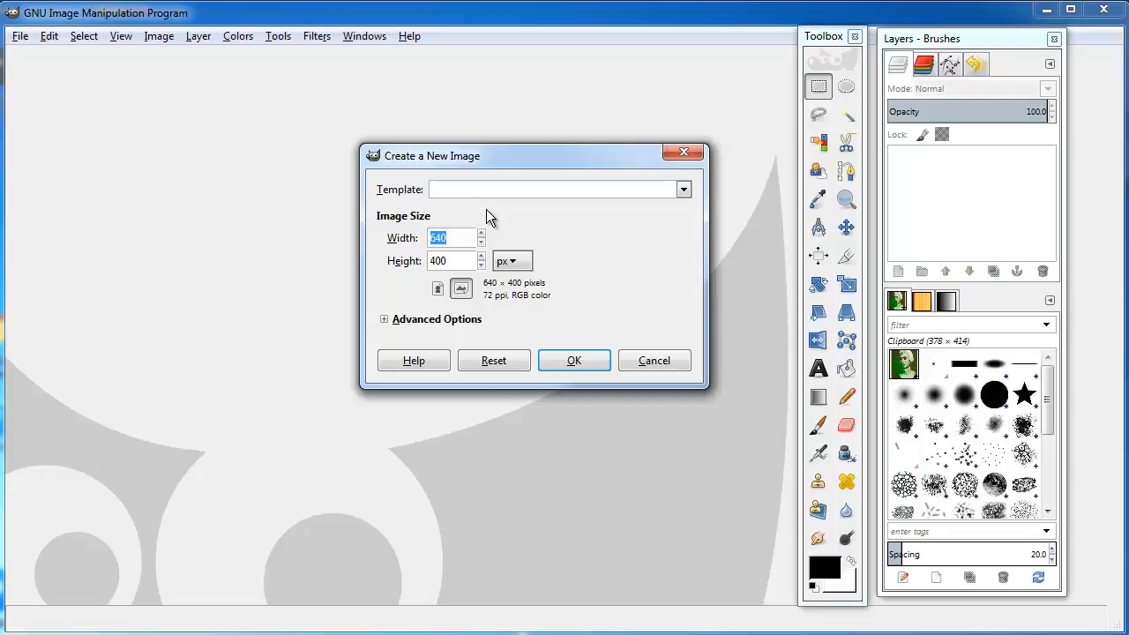
left_click(682, 191)
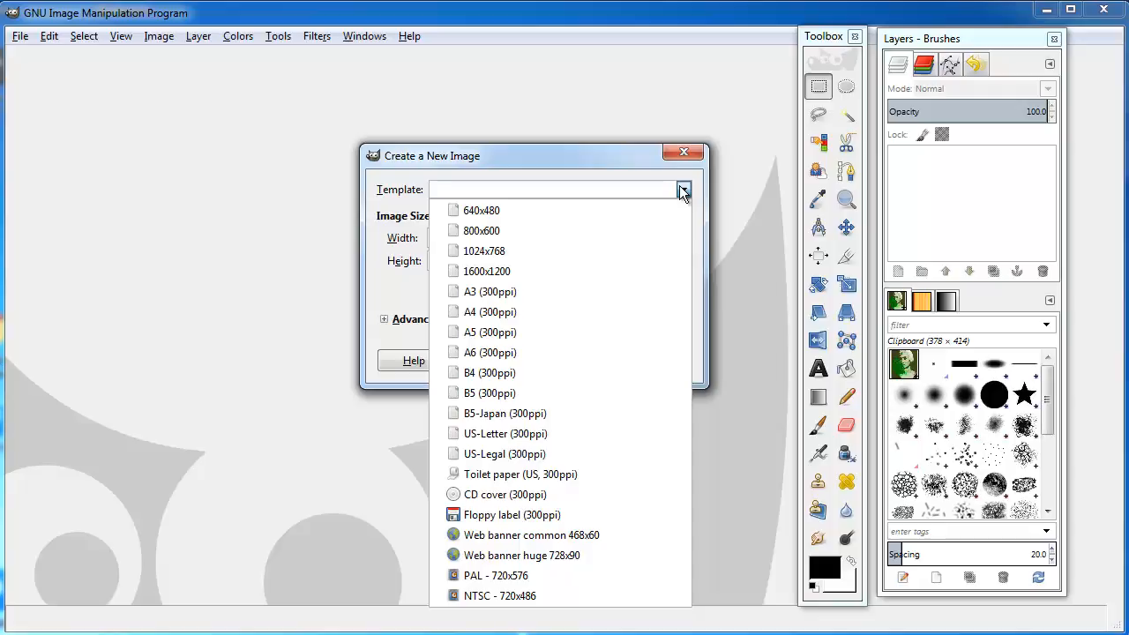
left_click(749, 172)
left_click(511, 261)
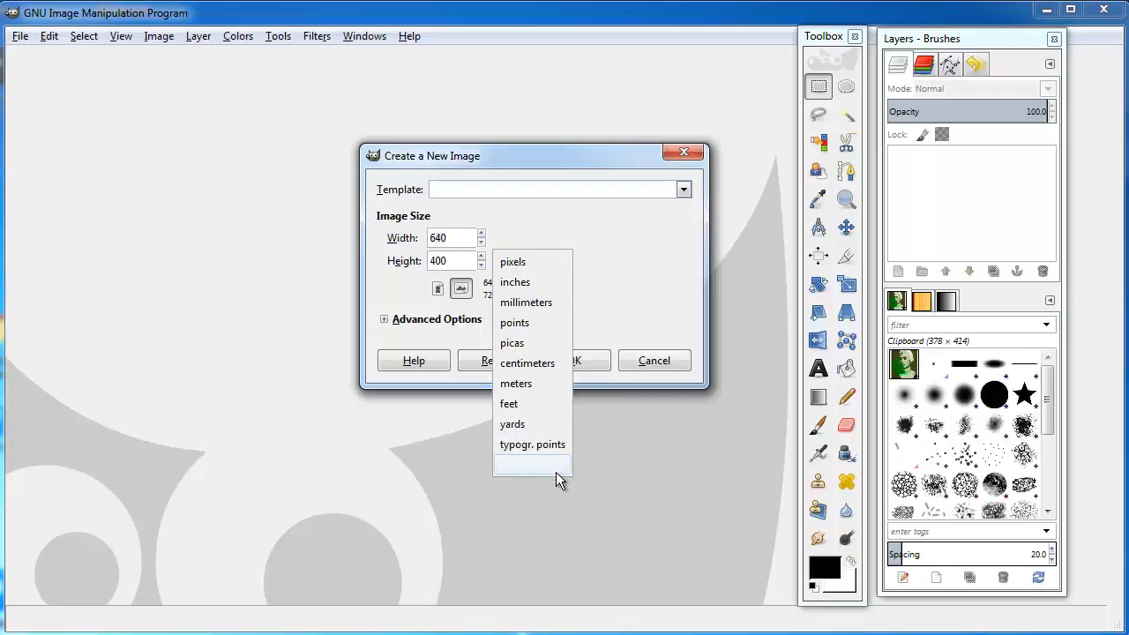
left_click(642, 268)
left_click(682, 189)
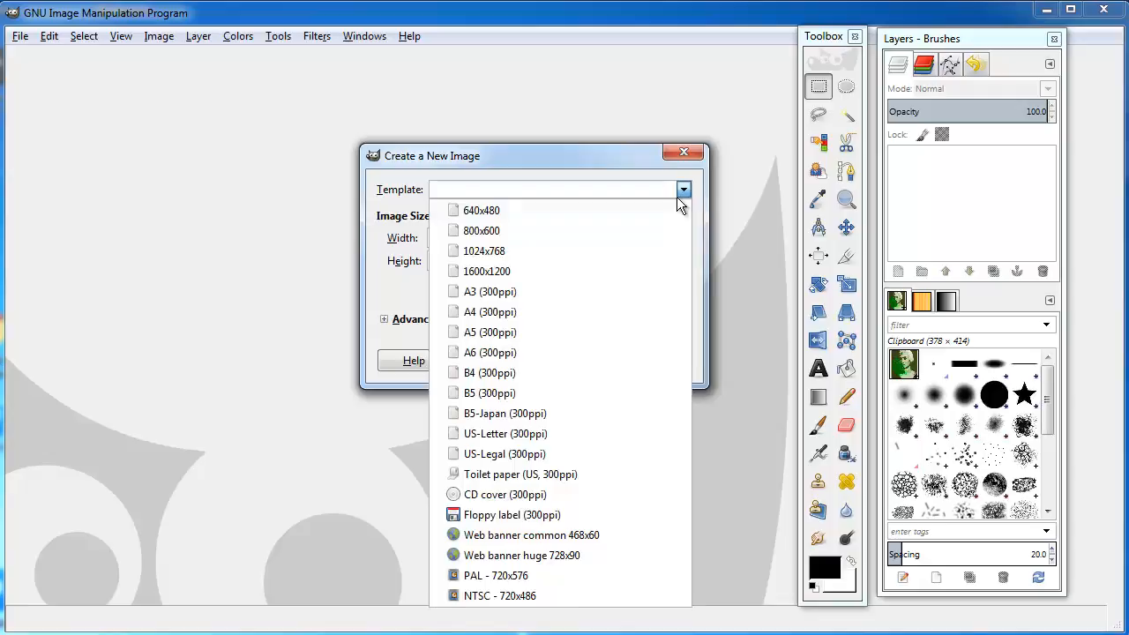
left_click(544, 251)
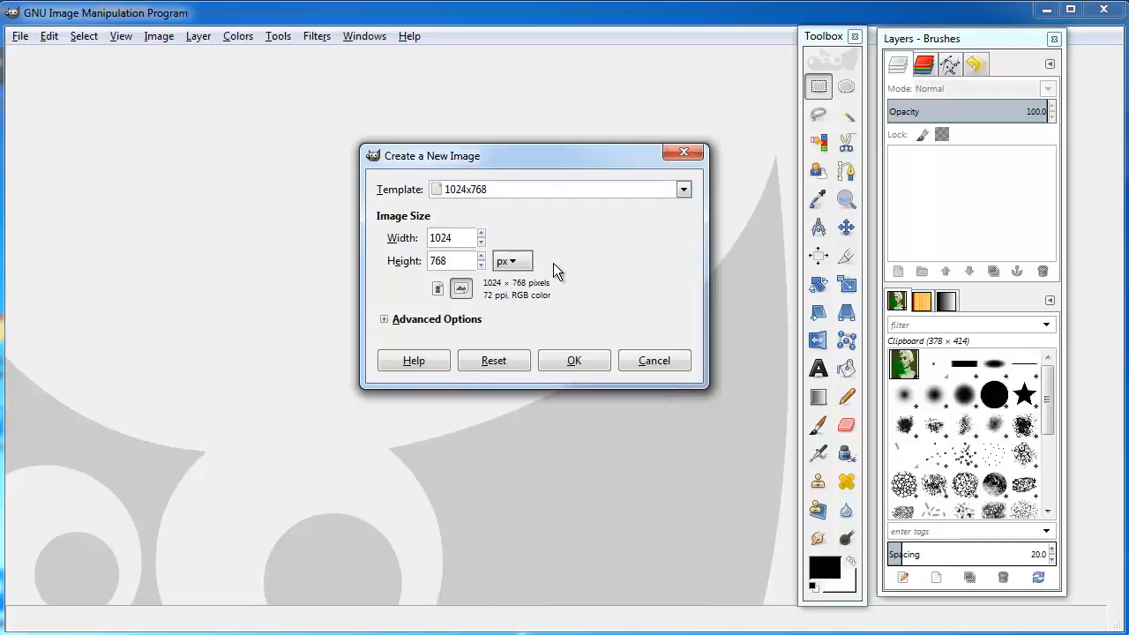
left_click(574, 361)
Open the settings for another new image and expand the advanced options
key("ctrl+n")
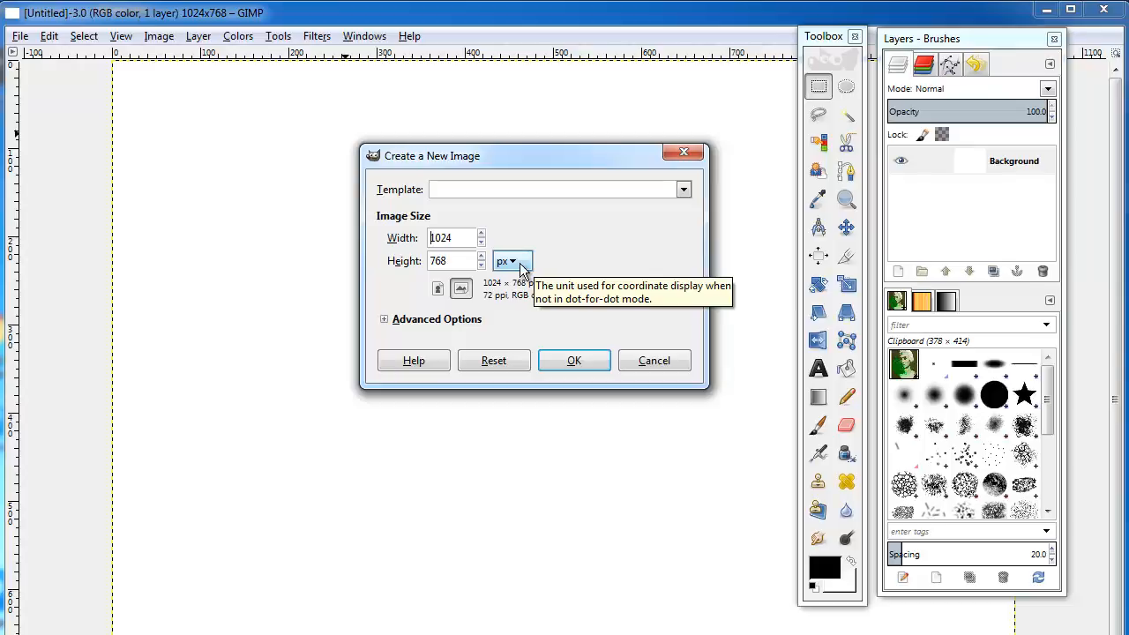
left_click(385, 320)
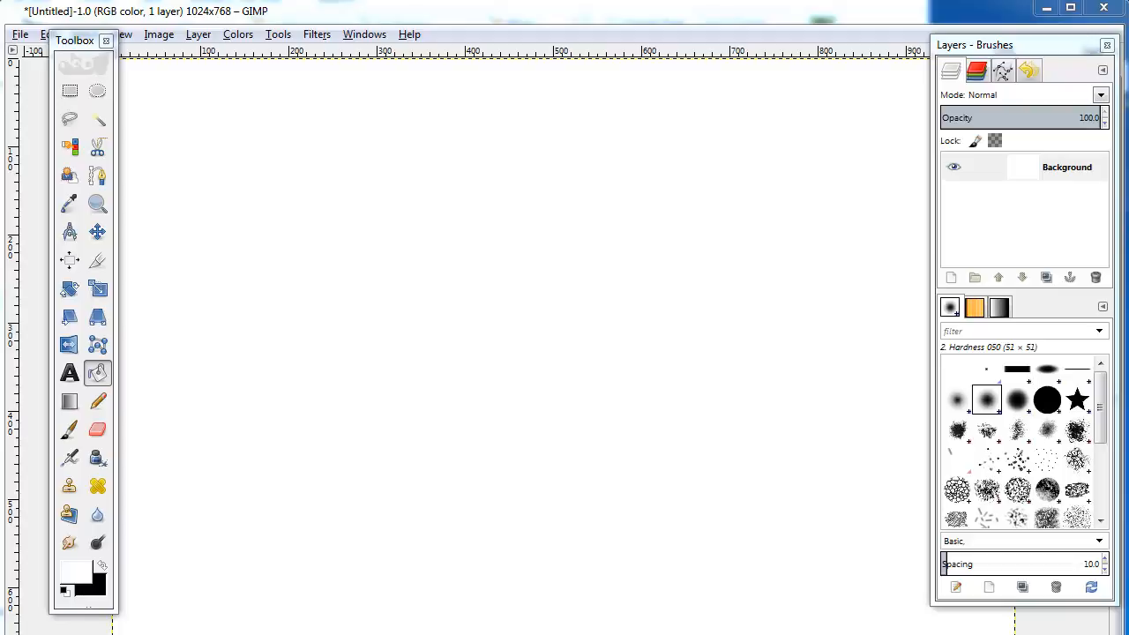
Set the foreground color to red db1919
left_click(78, 578)
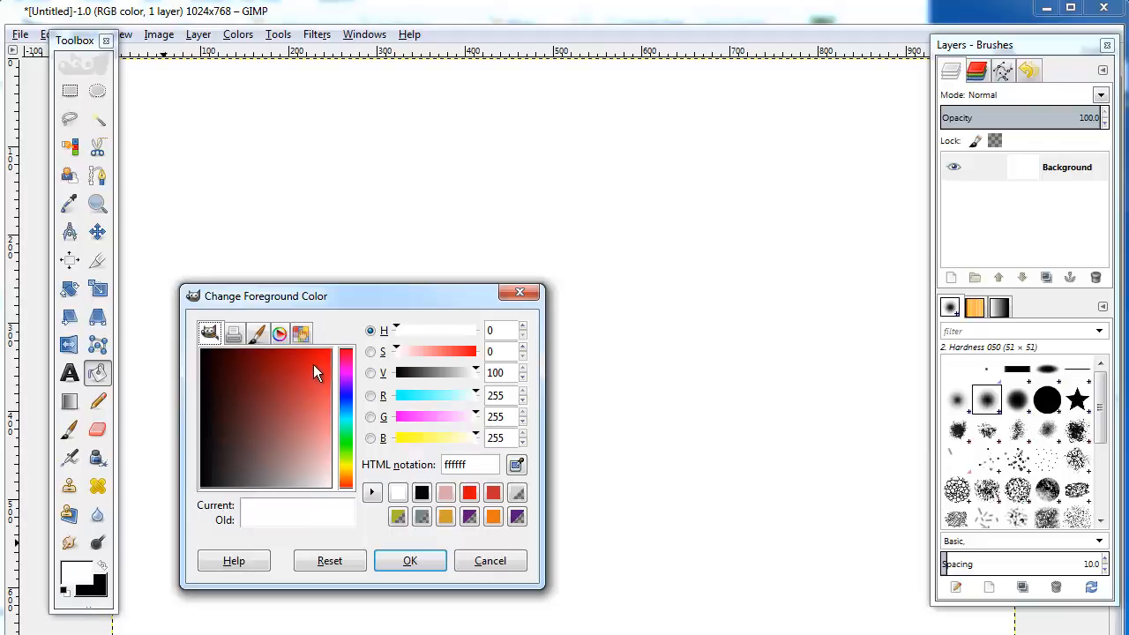
left_click(313, 364)
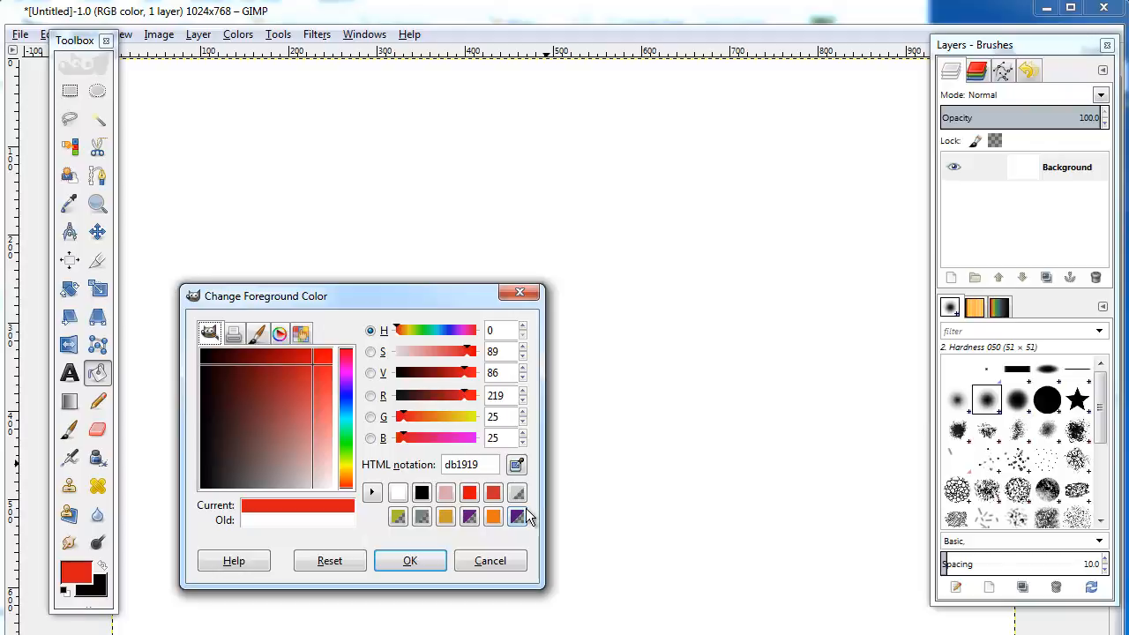
left_click(411, 562)
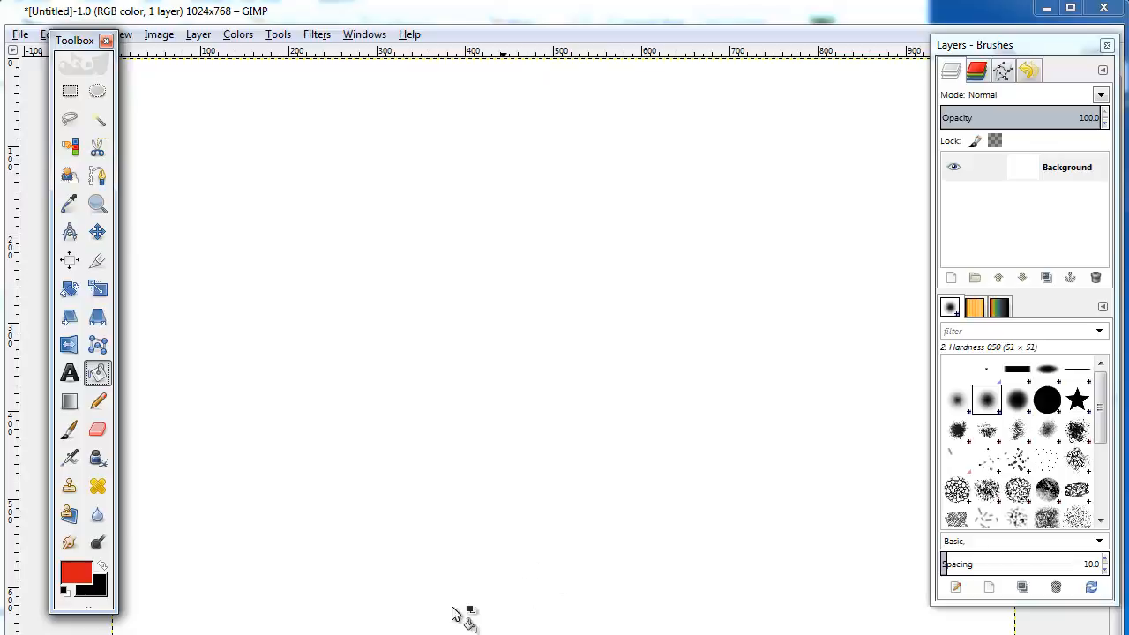
Set the background color to a light pink
left_click(99, 590)
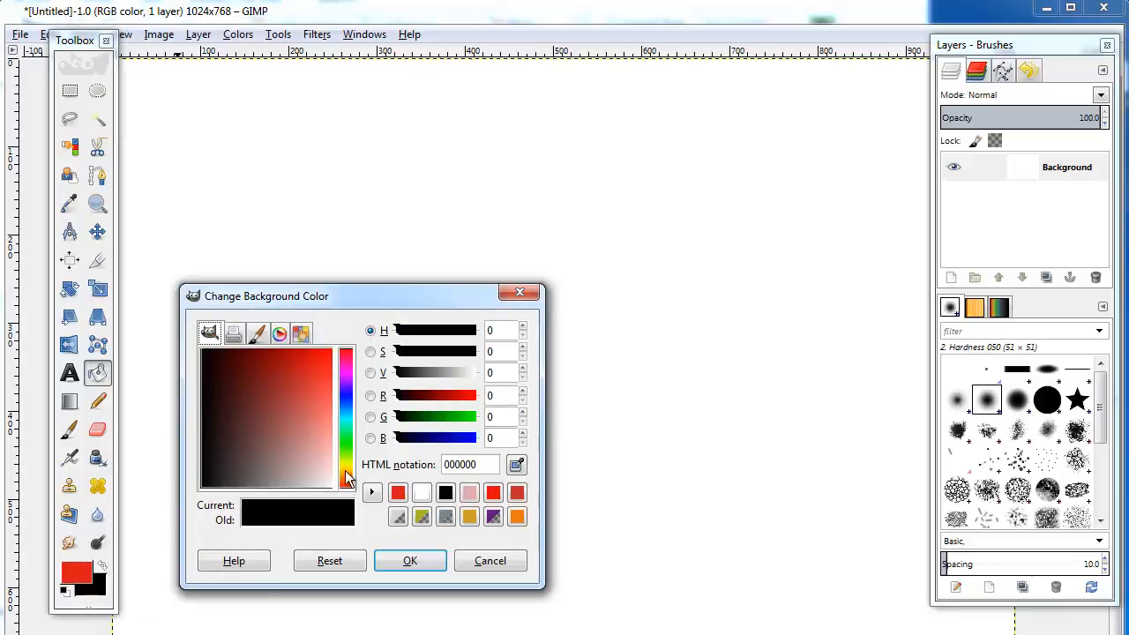
left_click(316, 456)
left_click(420, 560)
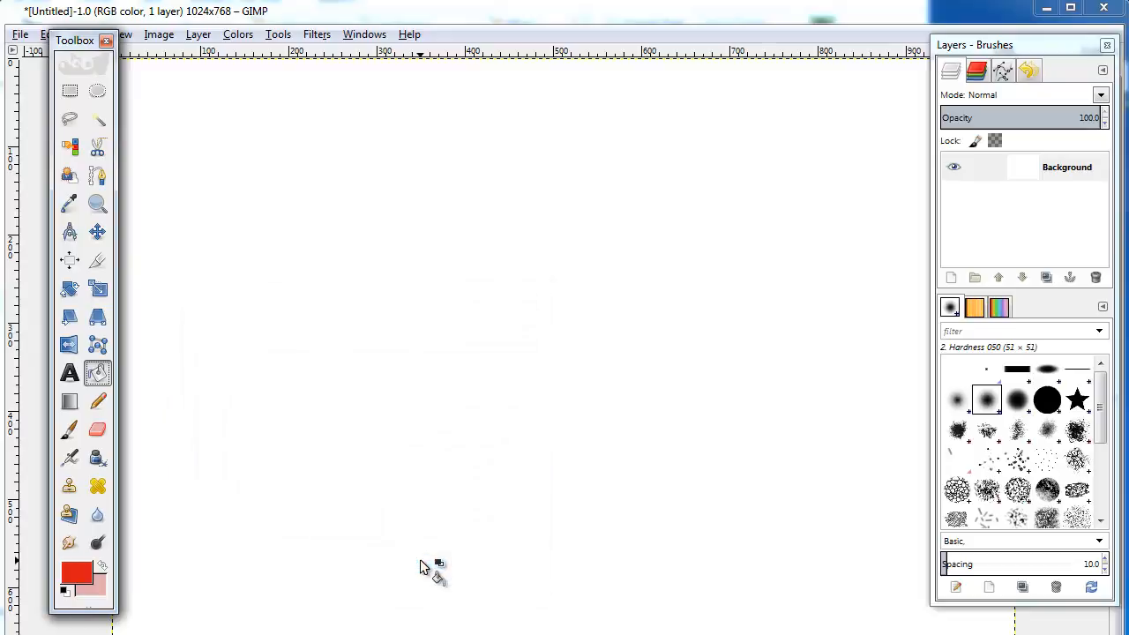
Keep red db1919 as the foreground color and fill the whole Background layer with it using Bucket Fill
left_click(81, 574)
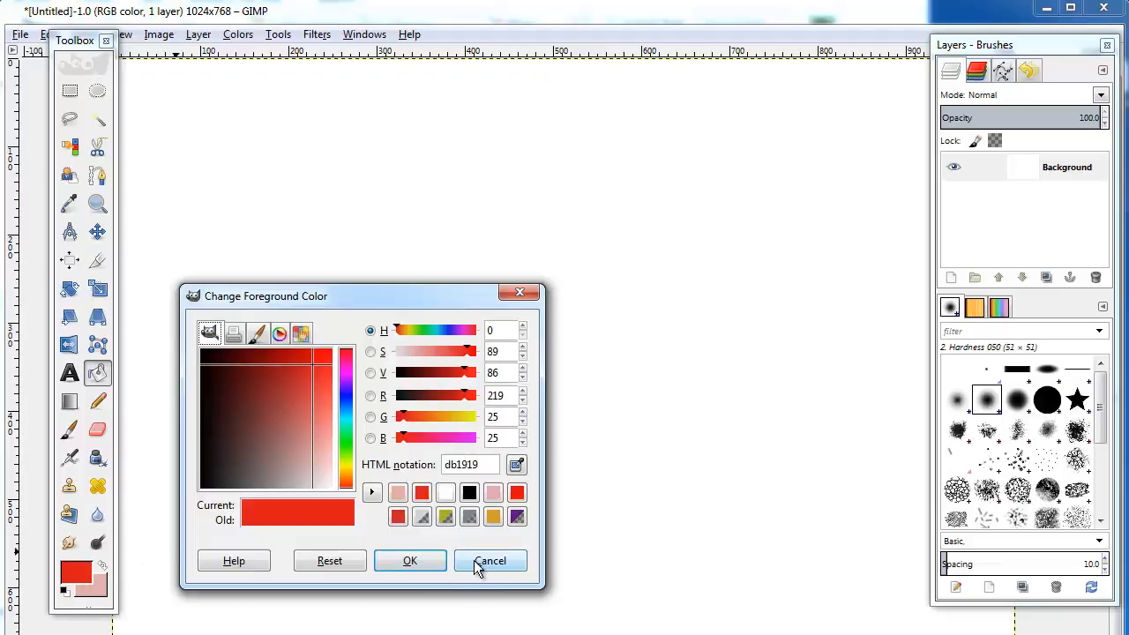
left_click(421, 564)
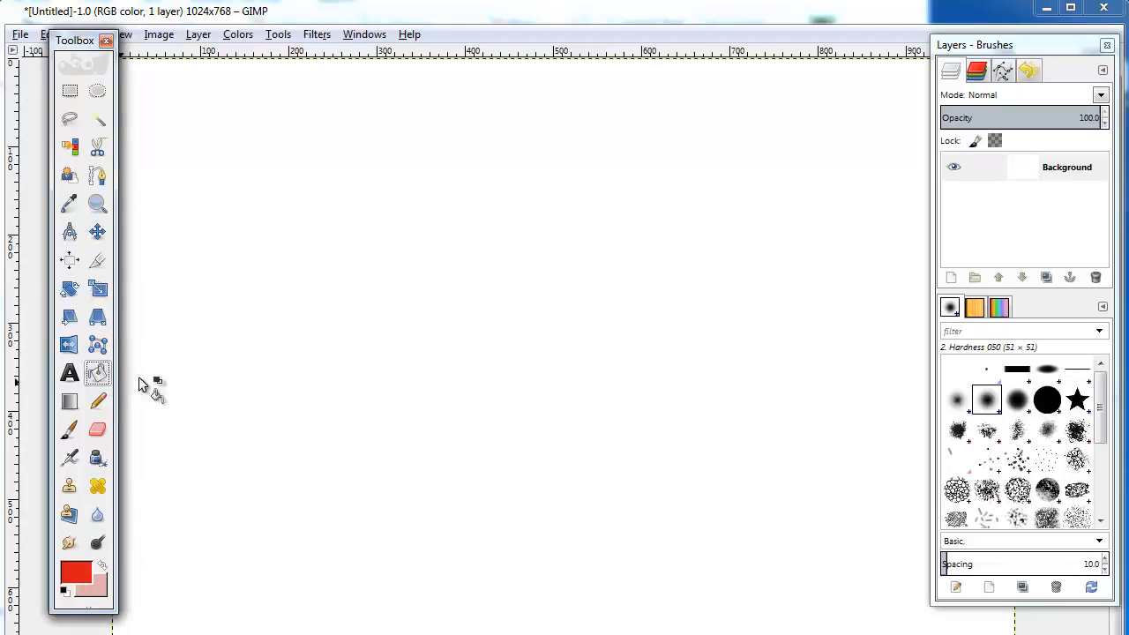
left_click(354, 381)
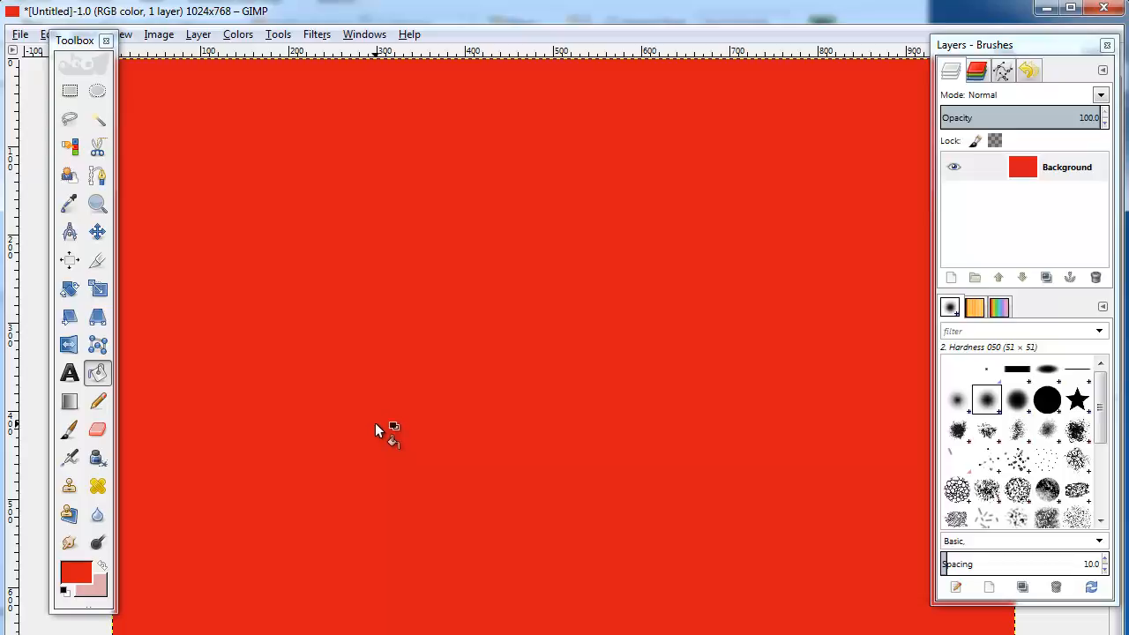
Apply a radial FG to BG (RGB) gradient with the Blend tool from the canvas's upper center down toward its lower edge
double_click(74, 404)
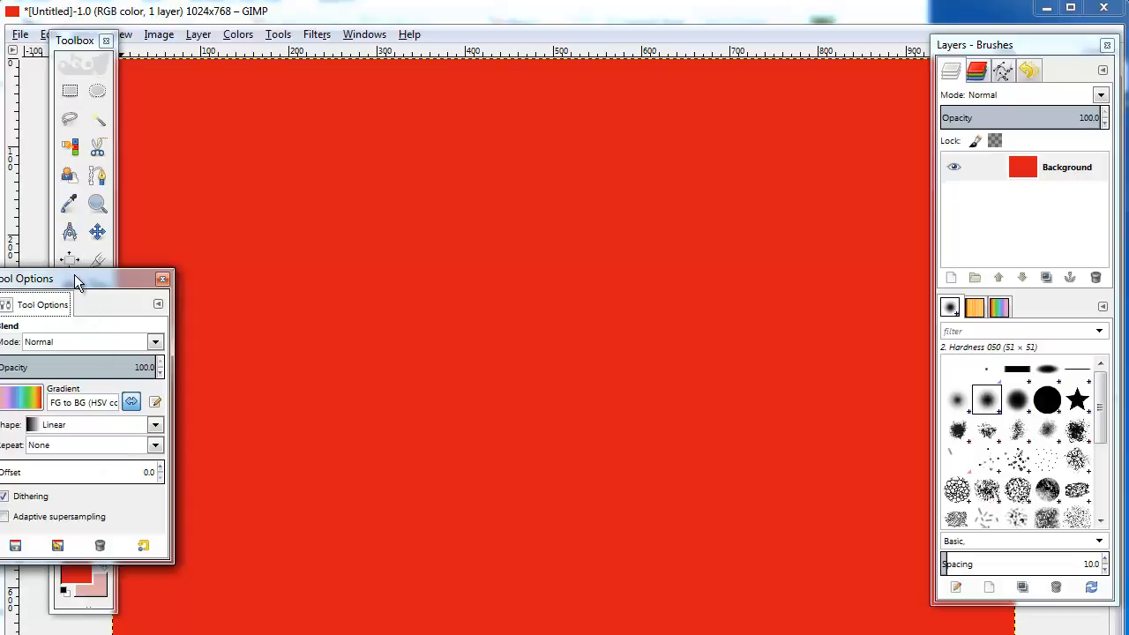
left_click_drag(84, 276, 156, 282)
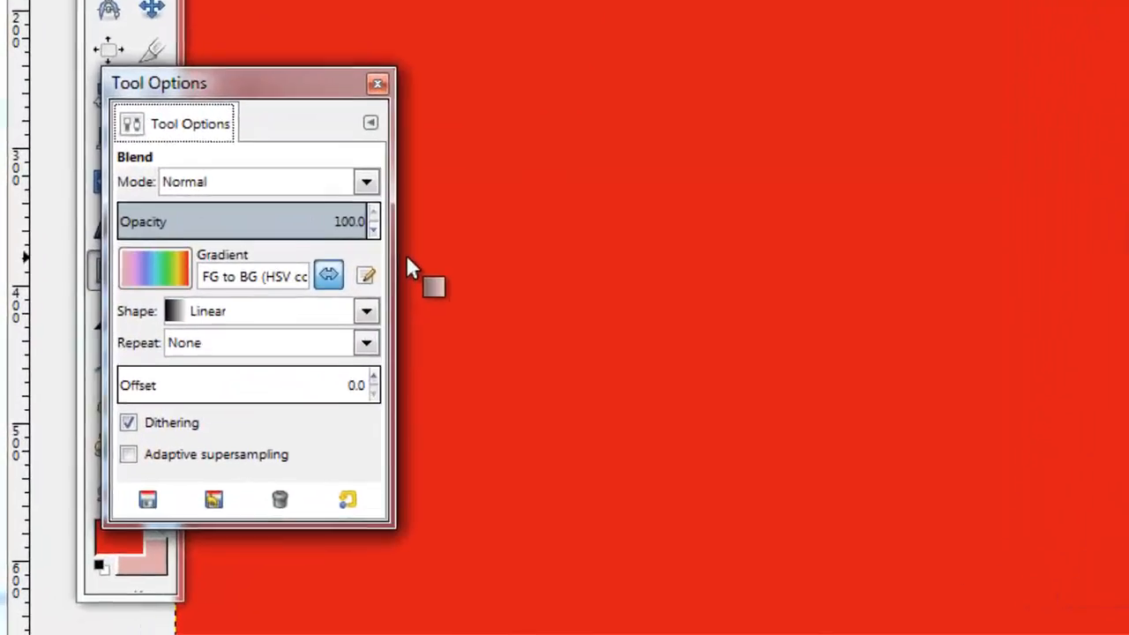
left_click(365, 312)
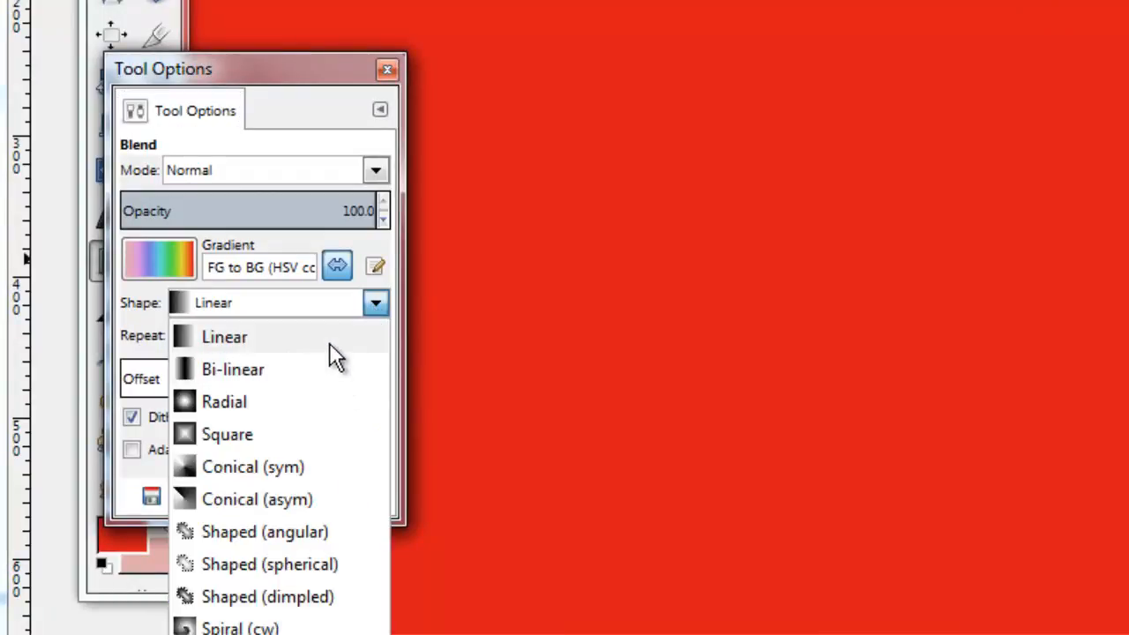
left_click(337, 404)
left_click(159, 264)
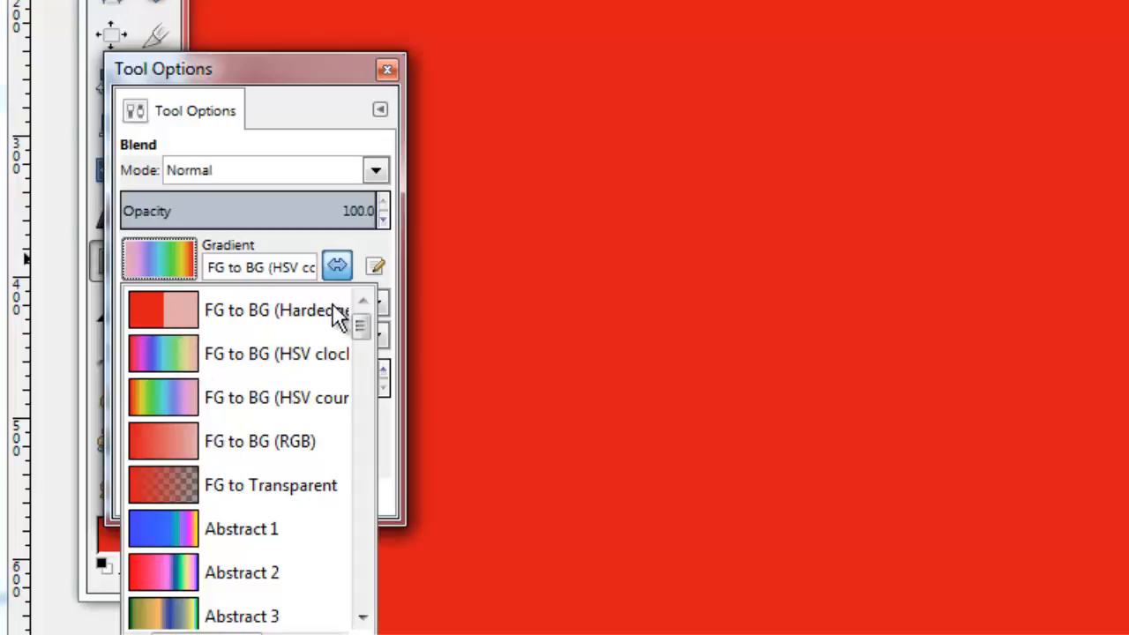
left_click(173, 442)
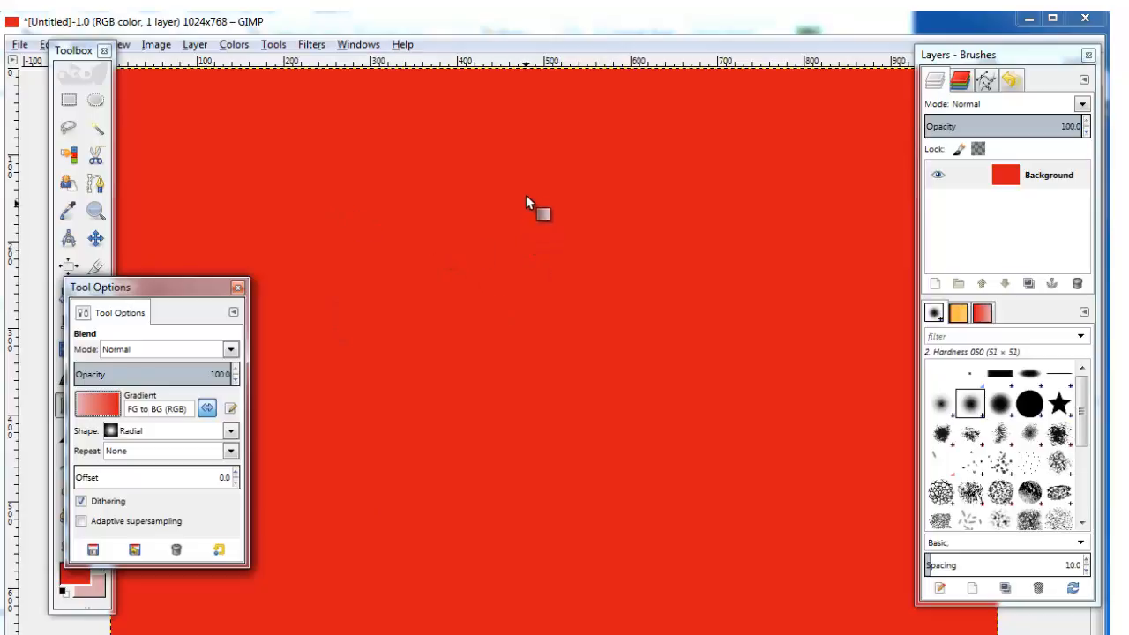
left_click_drag(526, 170, 533, 615)
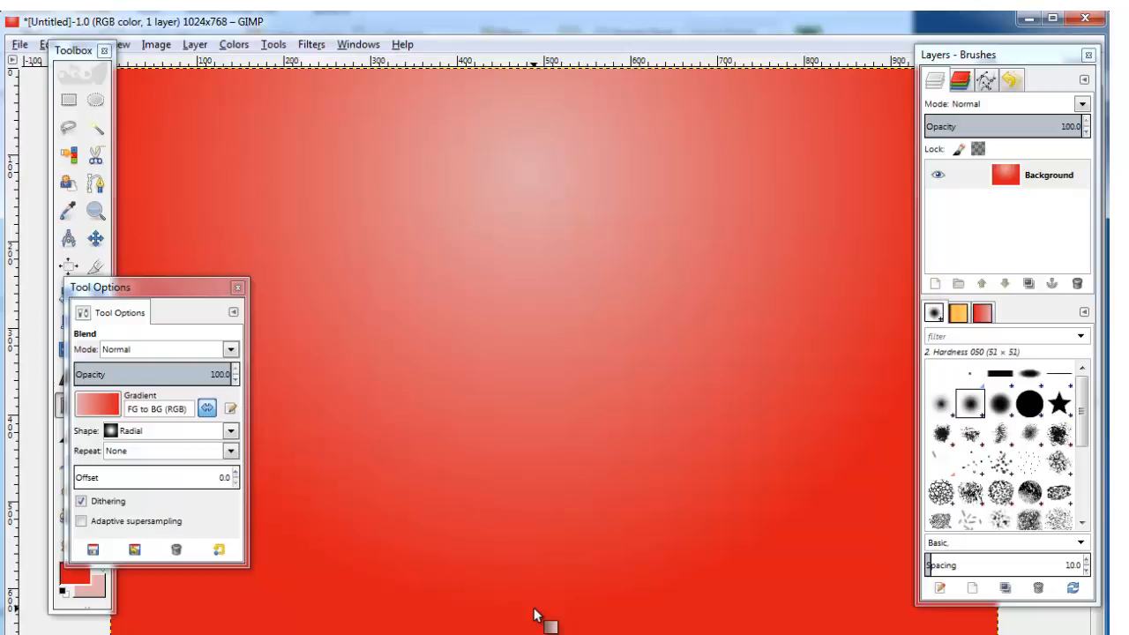
left_click_drag(304, 634, 707, 251)
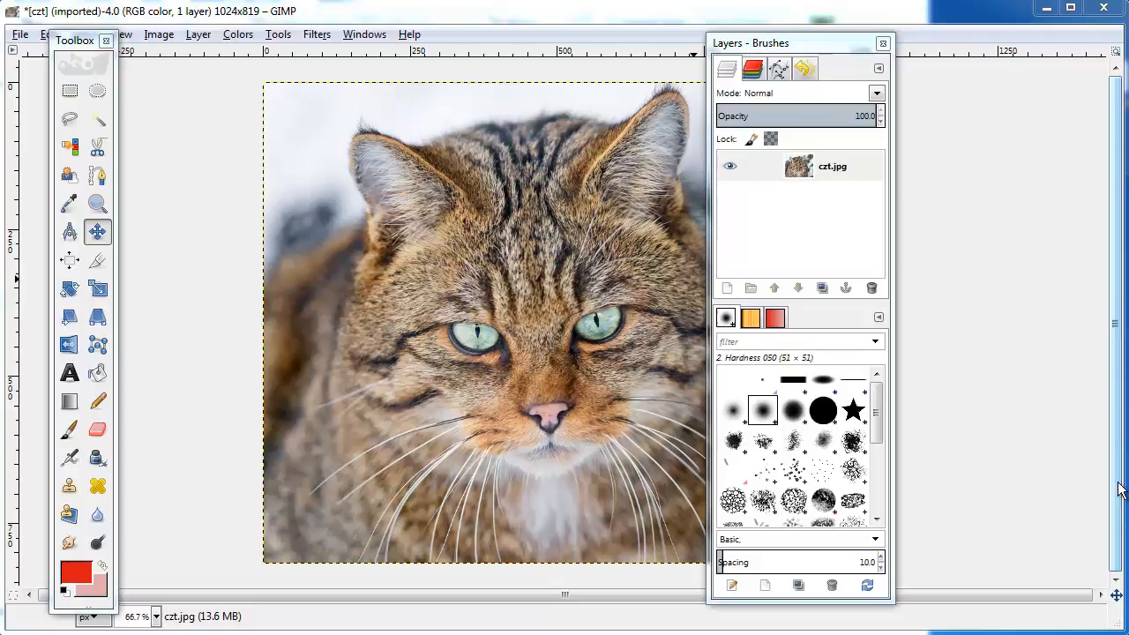
Add a new 1024 × 819 px layer named rectangle with transparency fill above the czt.jpg cat photo
right_click(836, 172)
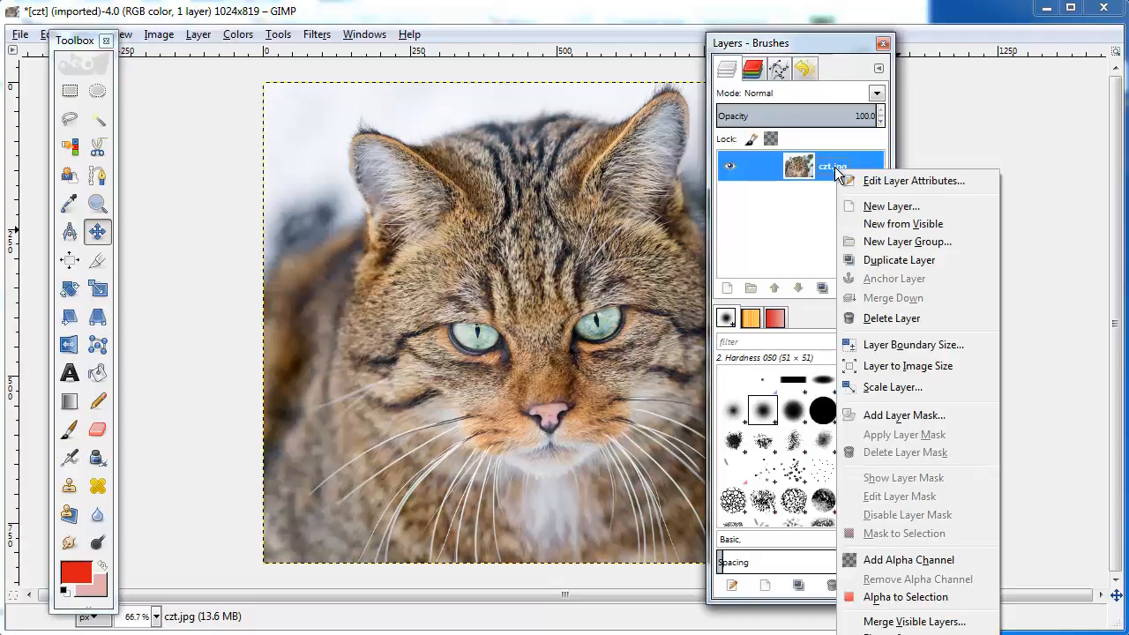
left_click(886, 206)
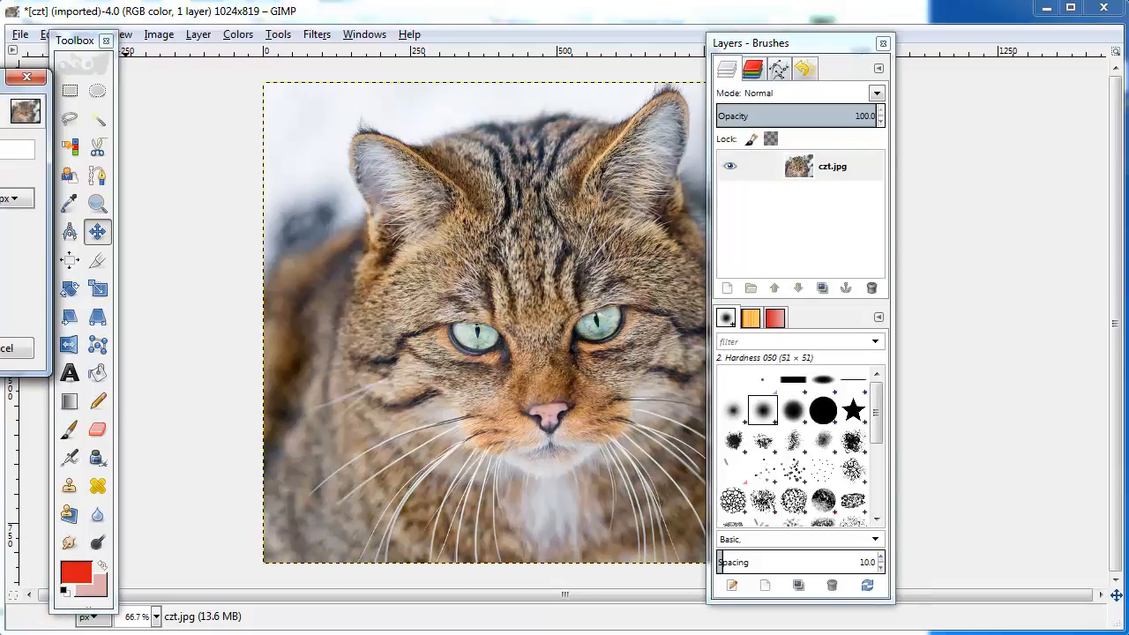
left_click_drag(9, 76, 717, 174)
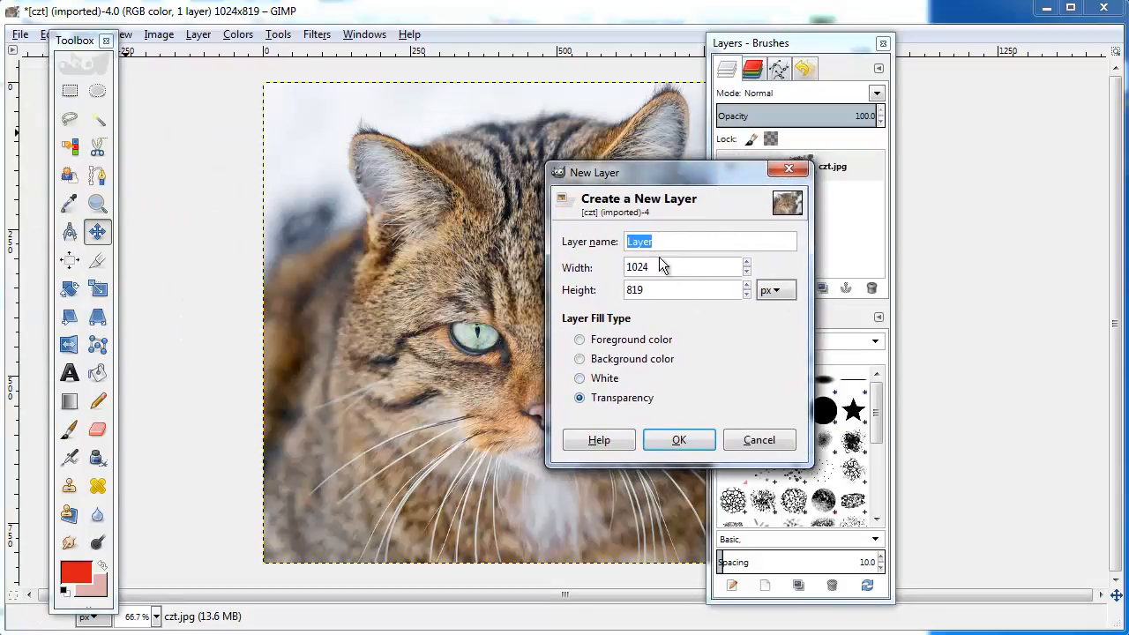
type("rectangle")
left_click(581, 359)
left_click(581, 397)
left_click(680, 440)
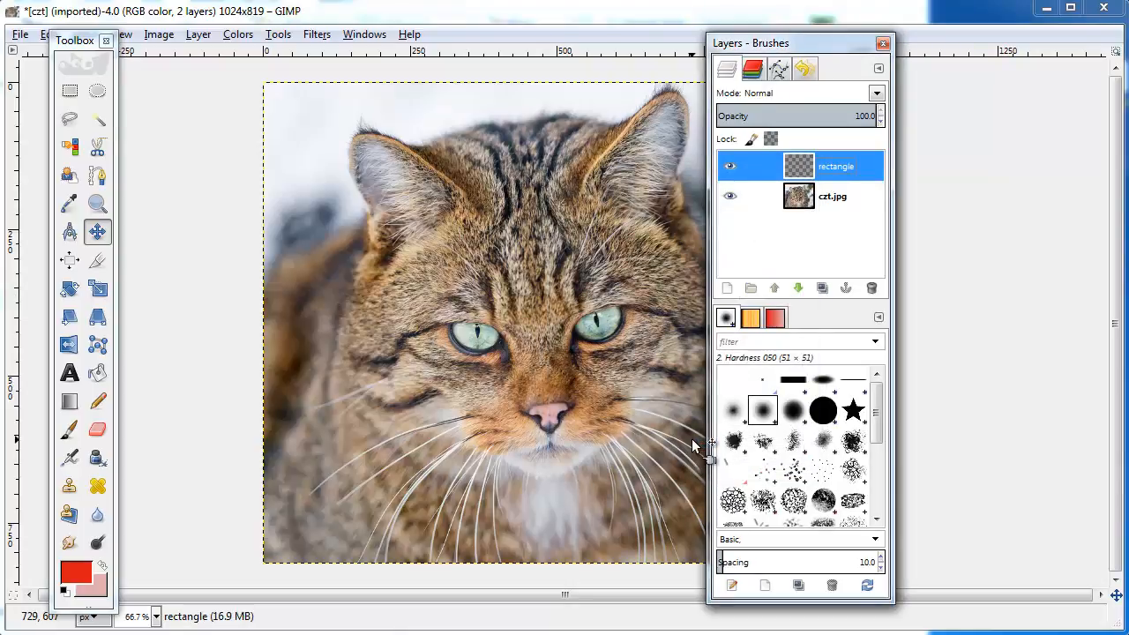
On the rectangle layer, make a rectangular selection of about 563 × 115 px across the cat's eyes
left_click(844, 199)
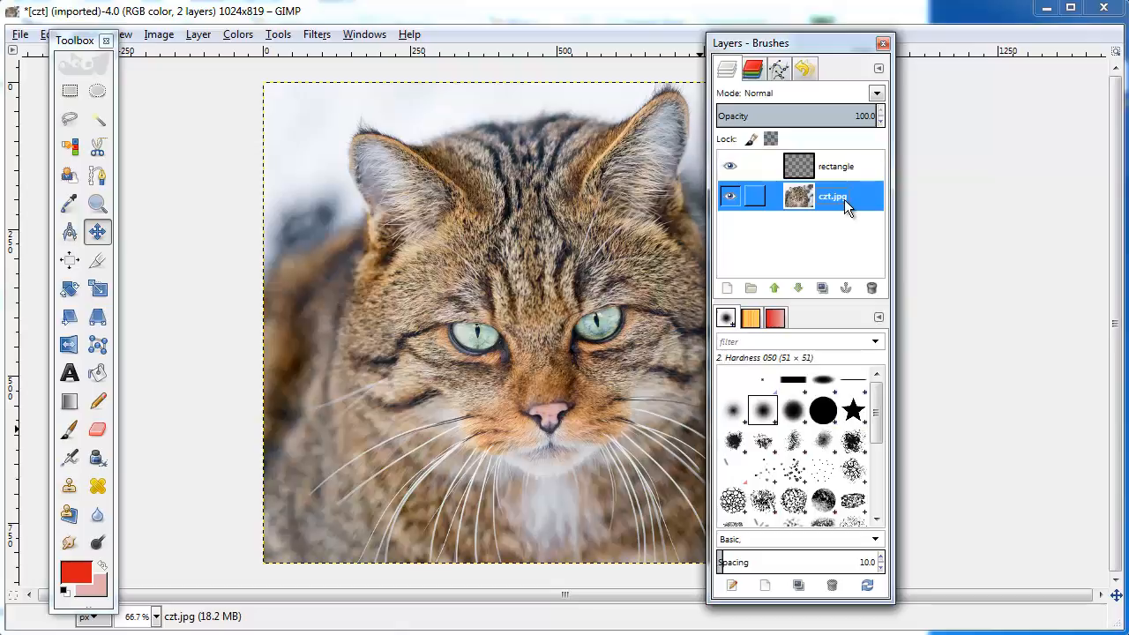
left_click(847, 172)
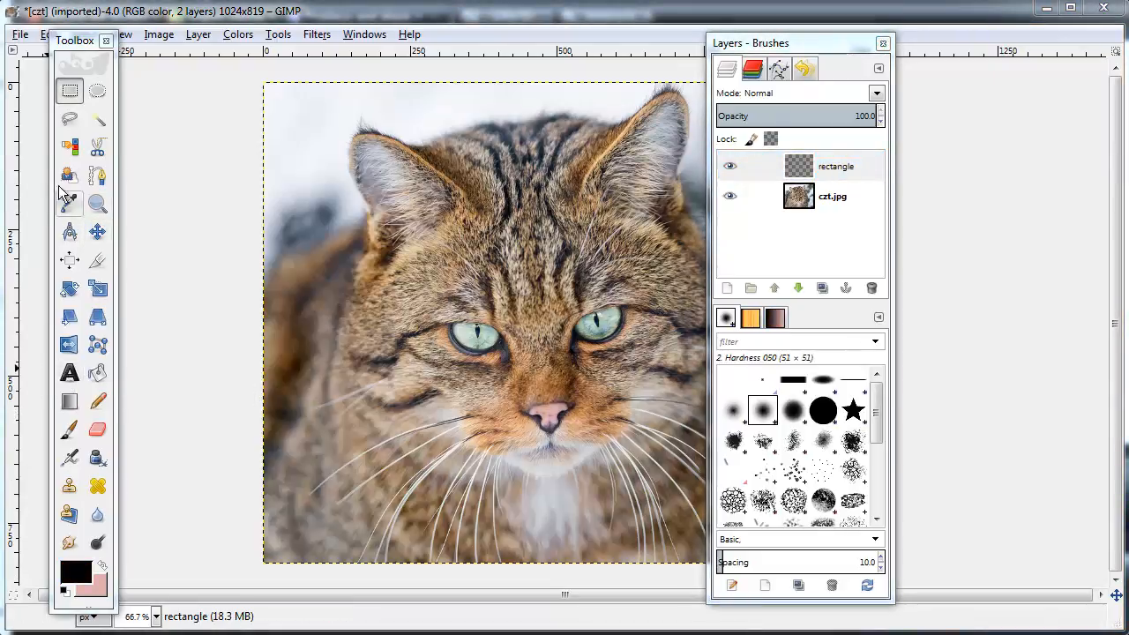
left_click(69, 92)
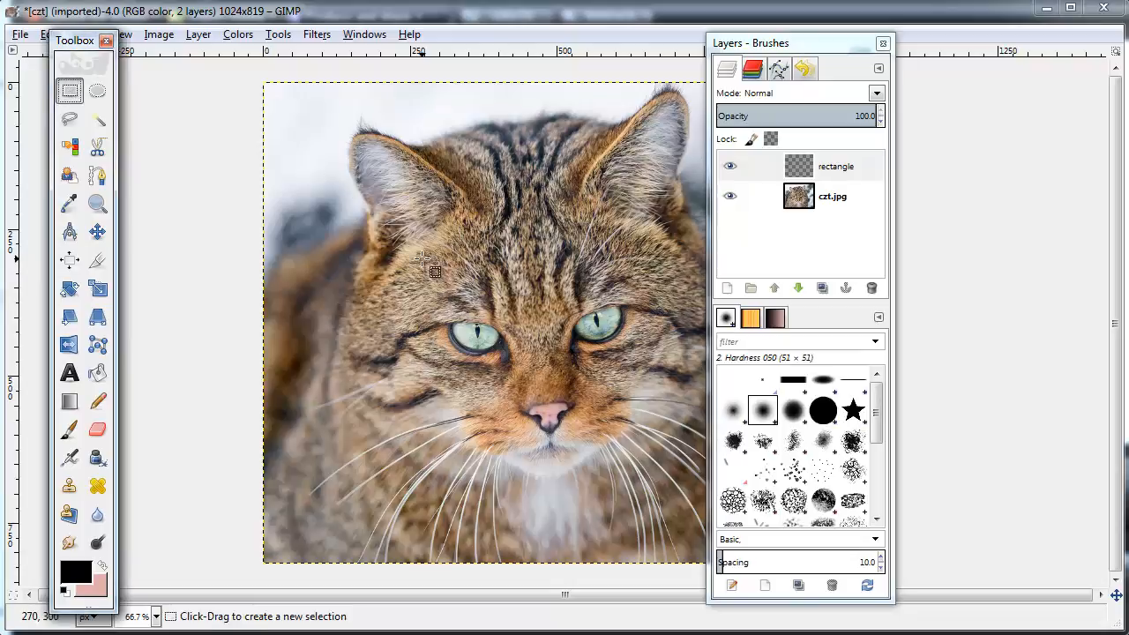
left_click_drag(364, 267, 695, 363)
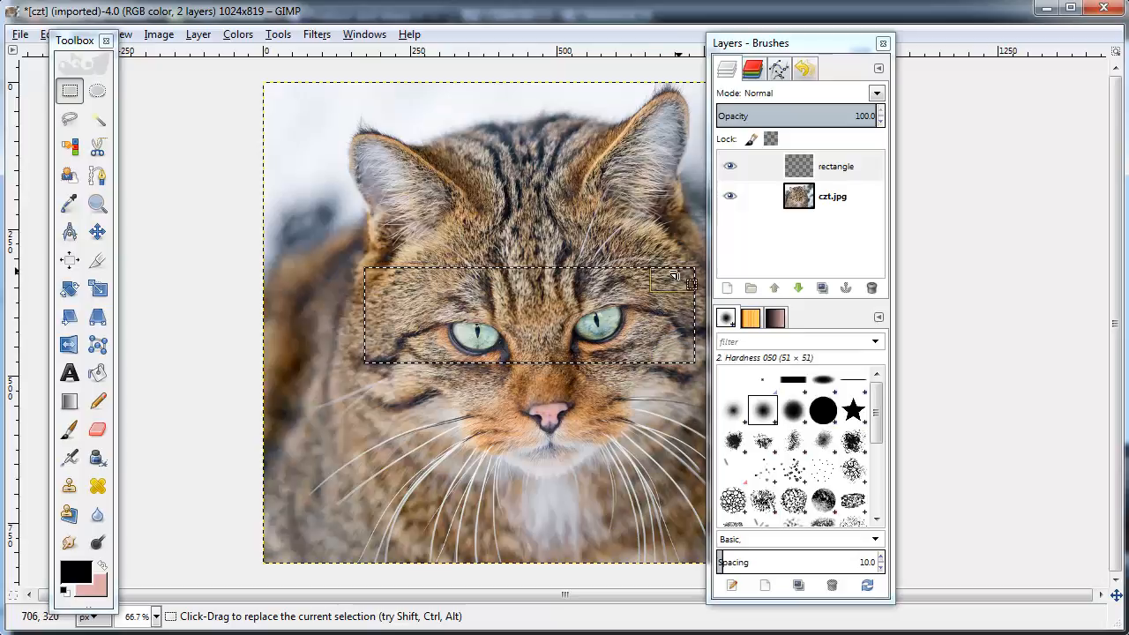
left_click_drag(674, 275, 672, 308)
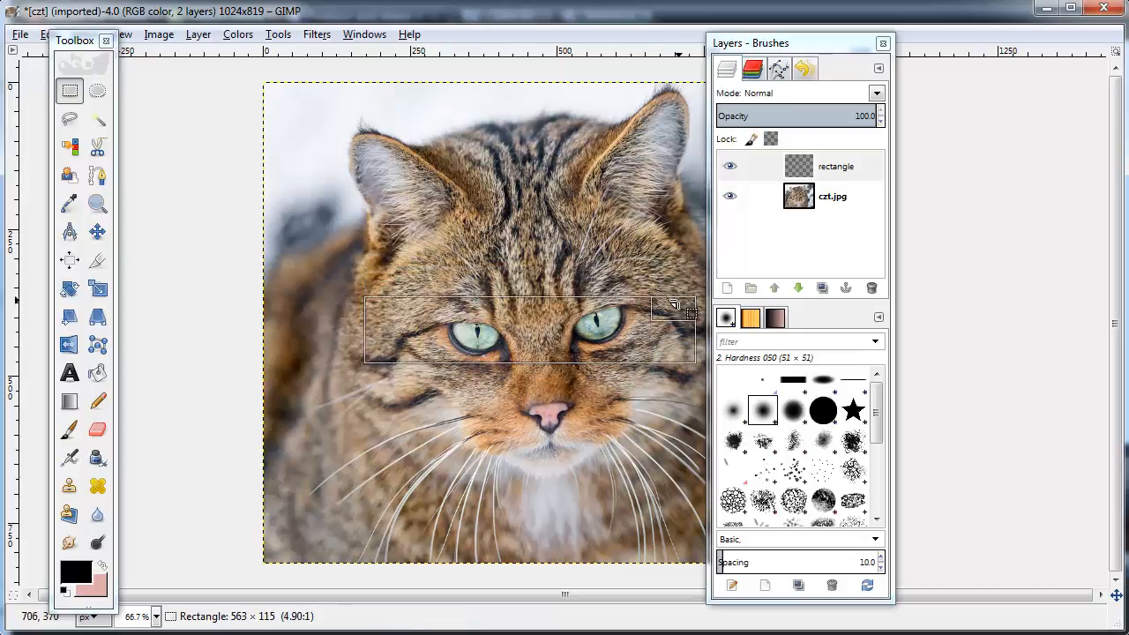
Fill the selection over the cat's eyes with the black foreground color
right_click(574, 338)
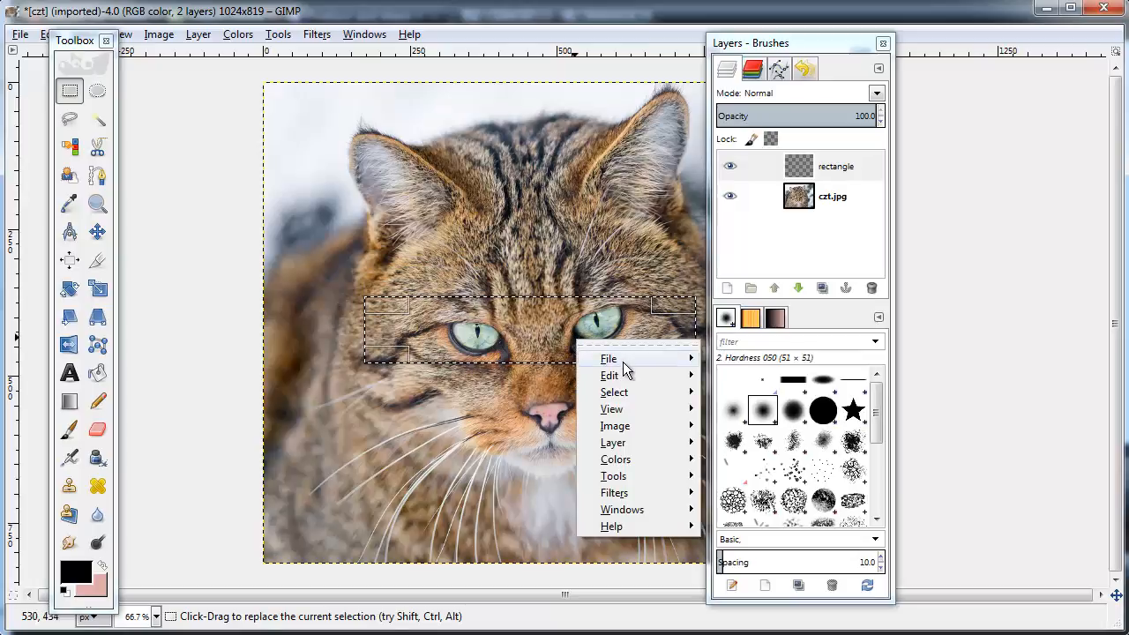
mouse_move(634, 375)
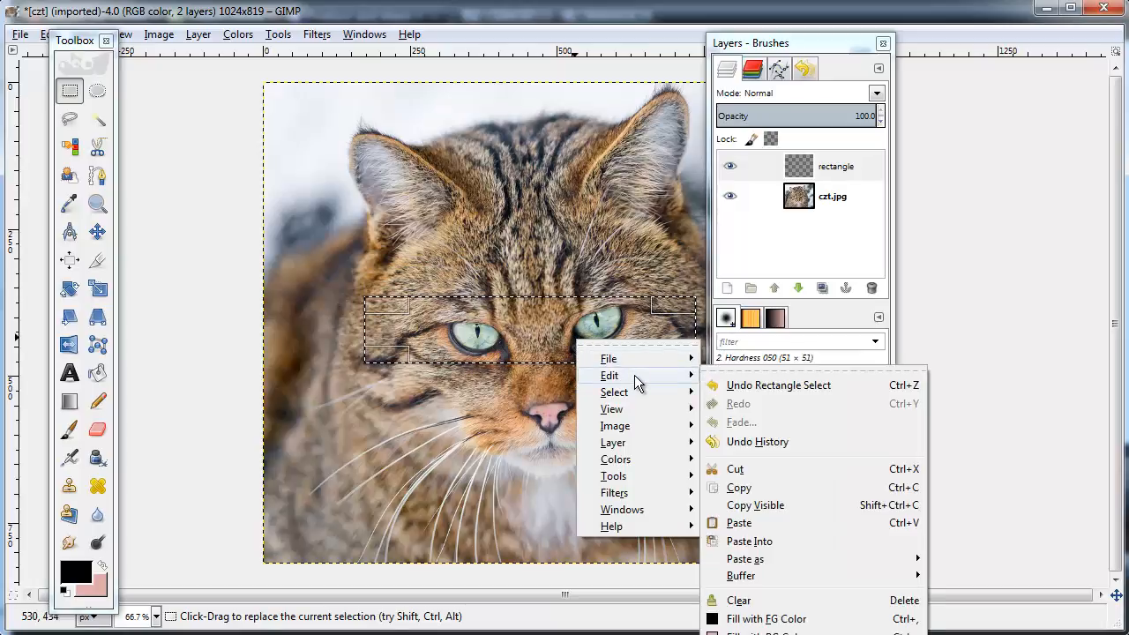
left_click(777, 620)
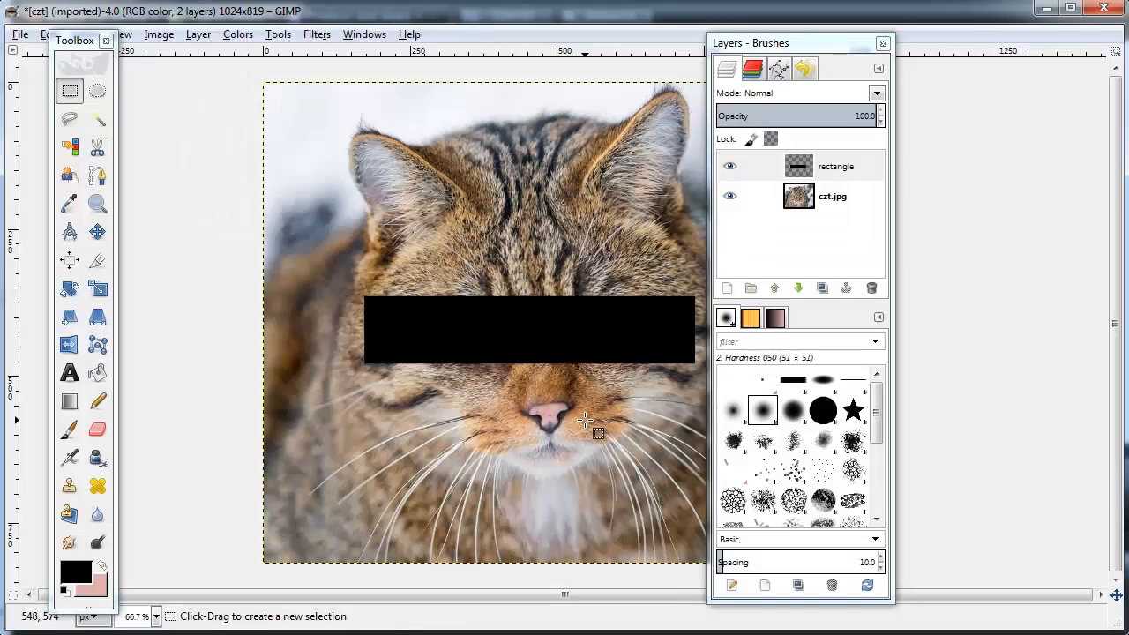
Make the rectangle layer active and lower its opacity to 46
left_click(836, 168)
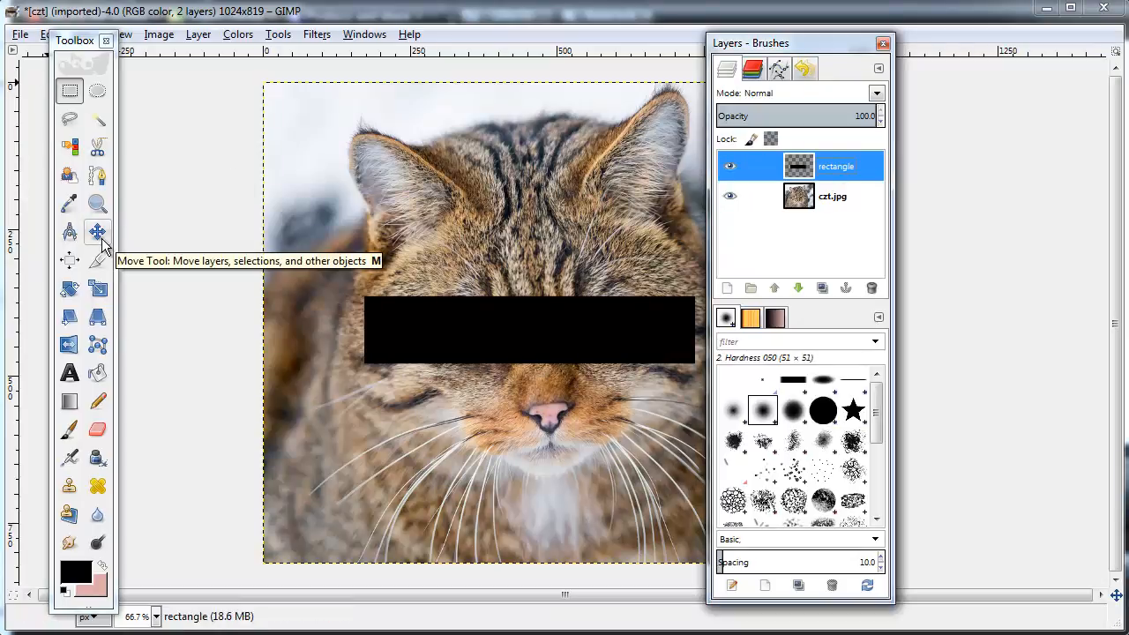
key("e")
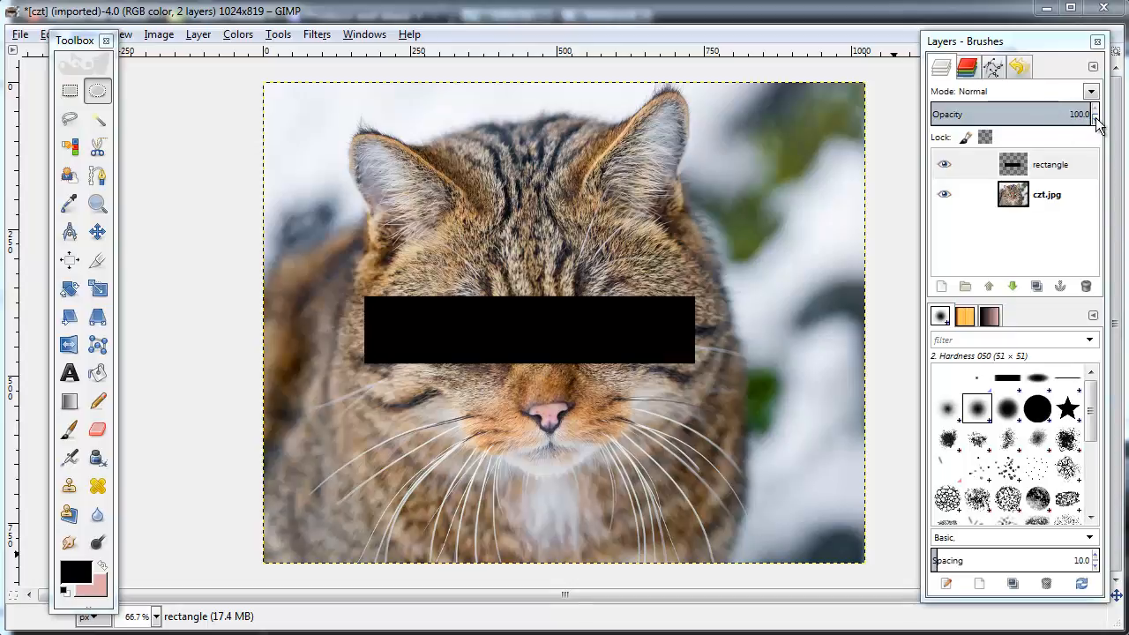
left_click_drag(1095, 121, 1098, 132)
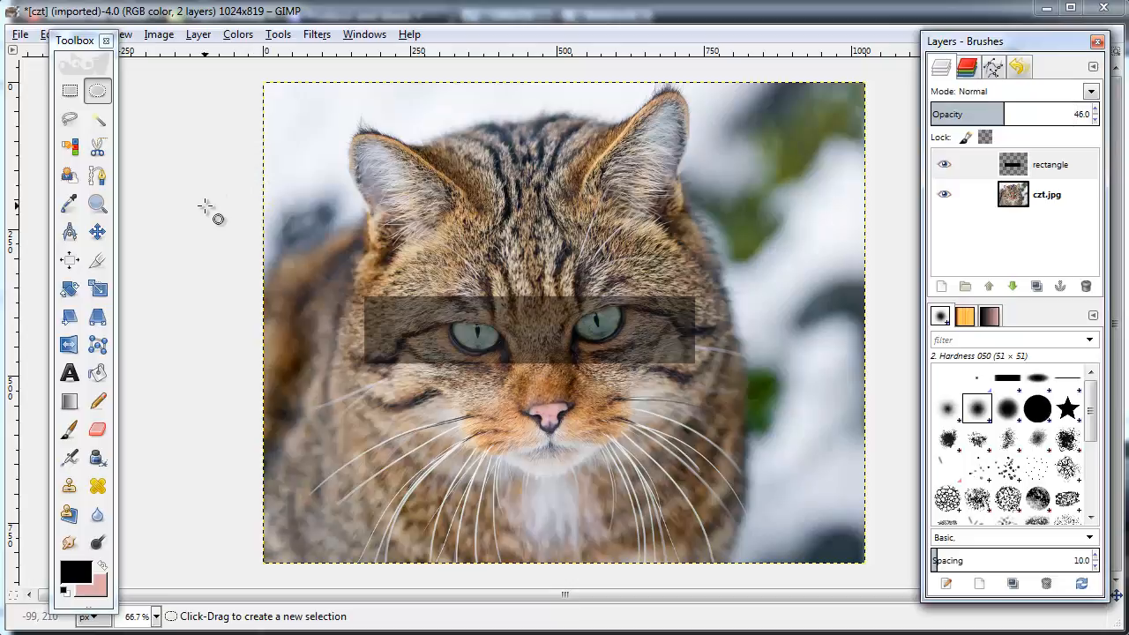
Enable feathered edges with a radius of 10 in the Rectangle Select options and close the options
double_click(71, 93)
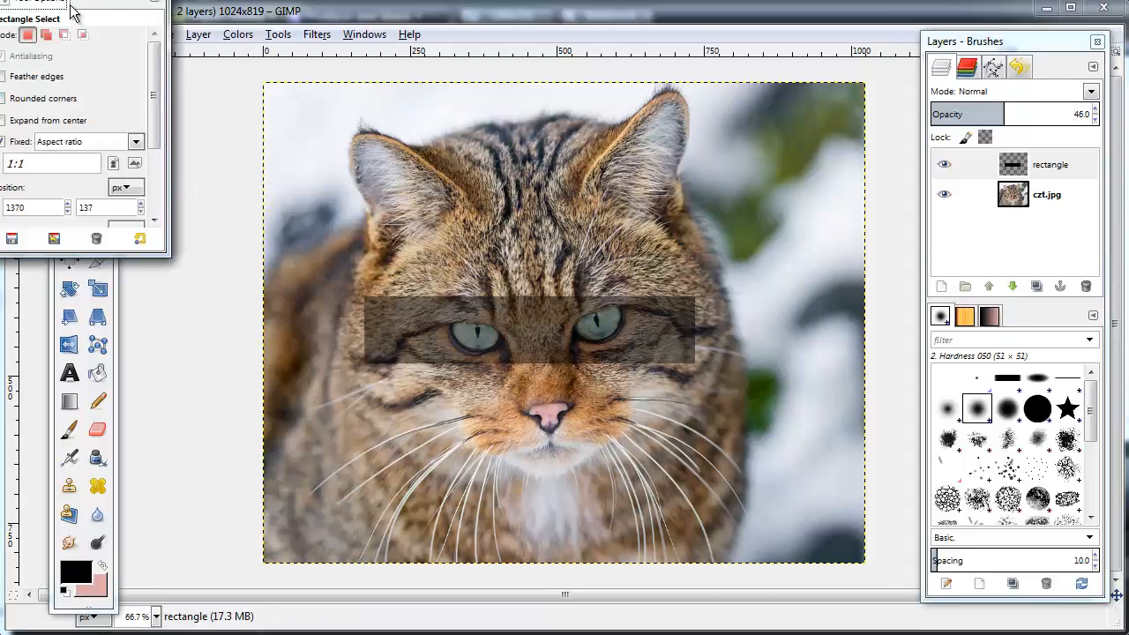
left_click_drag(75, 7, 477, 207)
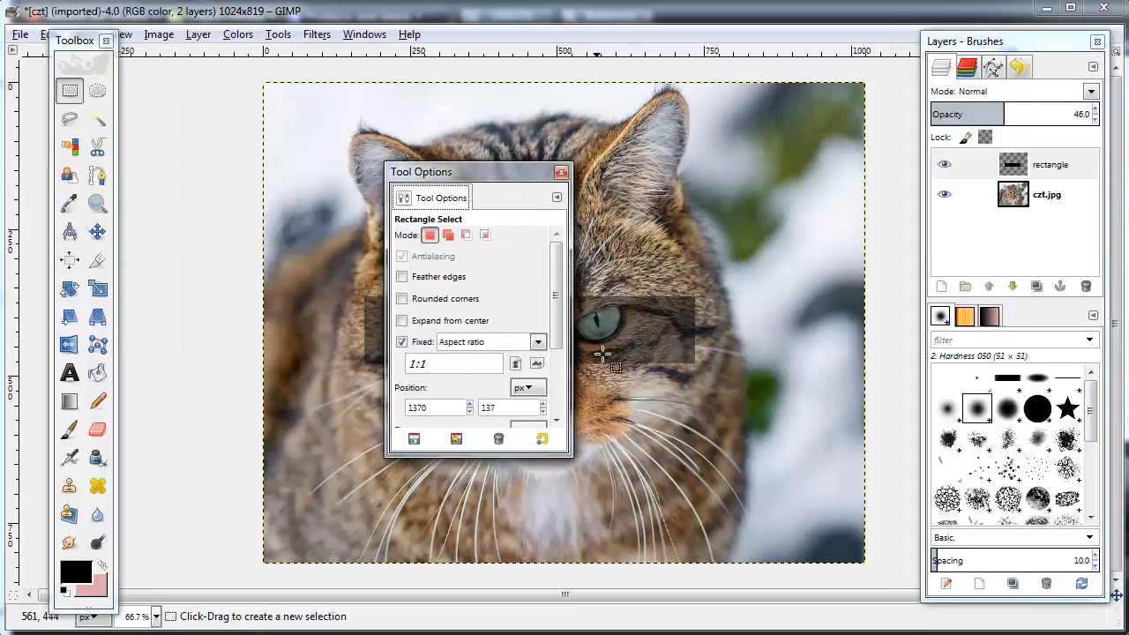
left_click(404, 277)
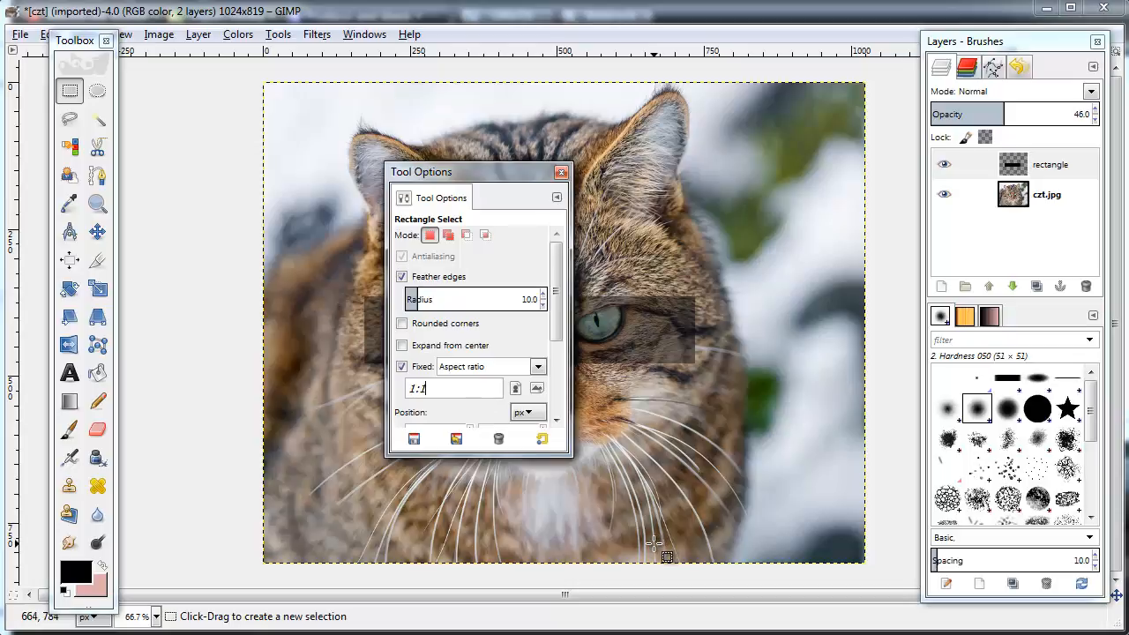
left_click(560, 172)
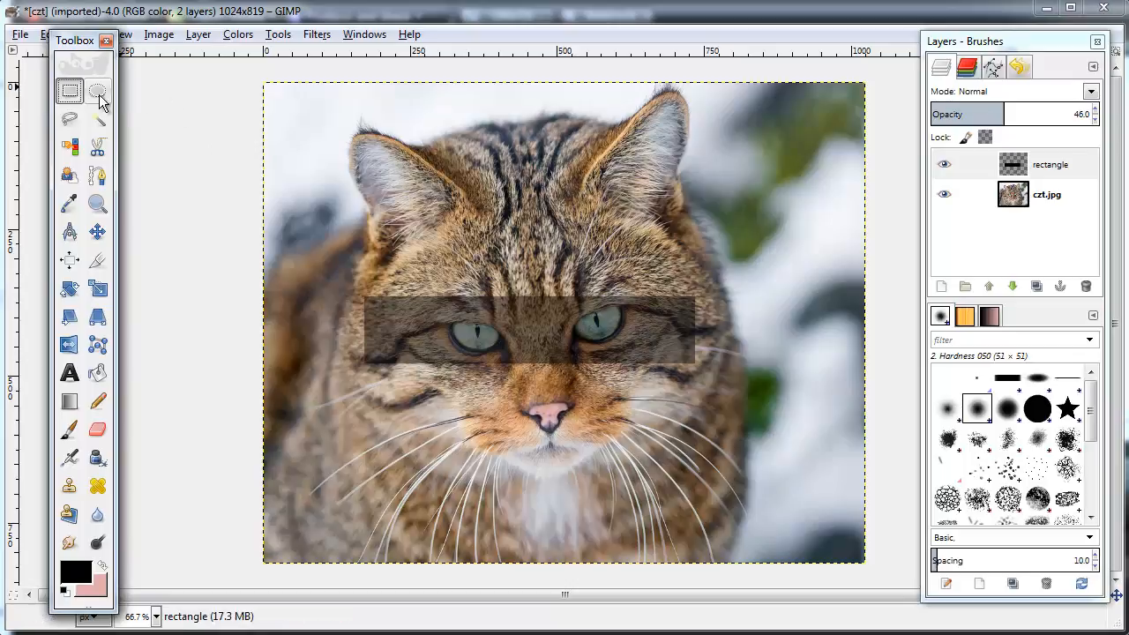
Open the Ellipse Select options with the fixed 1:1 aspect ratio and draw a circular selection from the cat's forehead to its right-hand eye
double_click(97, 91)
left_click_drag(131, 0, 307, 148)
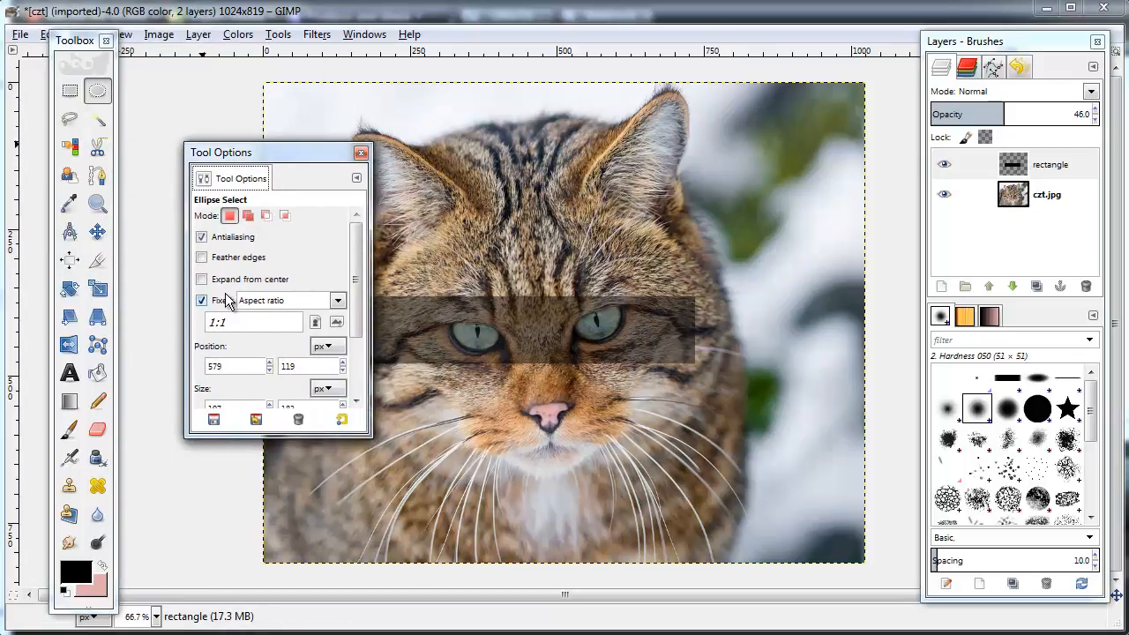
left_click_drag(515, 188, 645, 326)
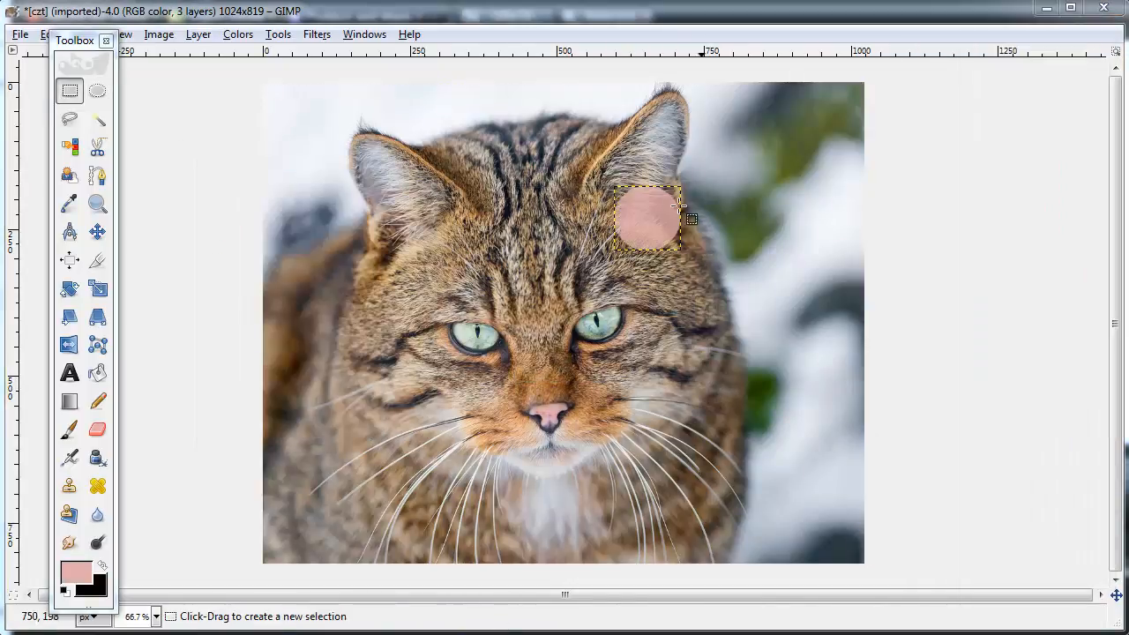
Move the pink circle layer down over the cat's right-hand eye and across to cover the left-hand eye
left_click(97, 232)
left_click_drag(667, 210, 614, 323)
left_click_drag(613, 320, 475, 335)
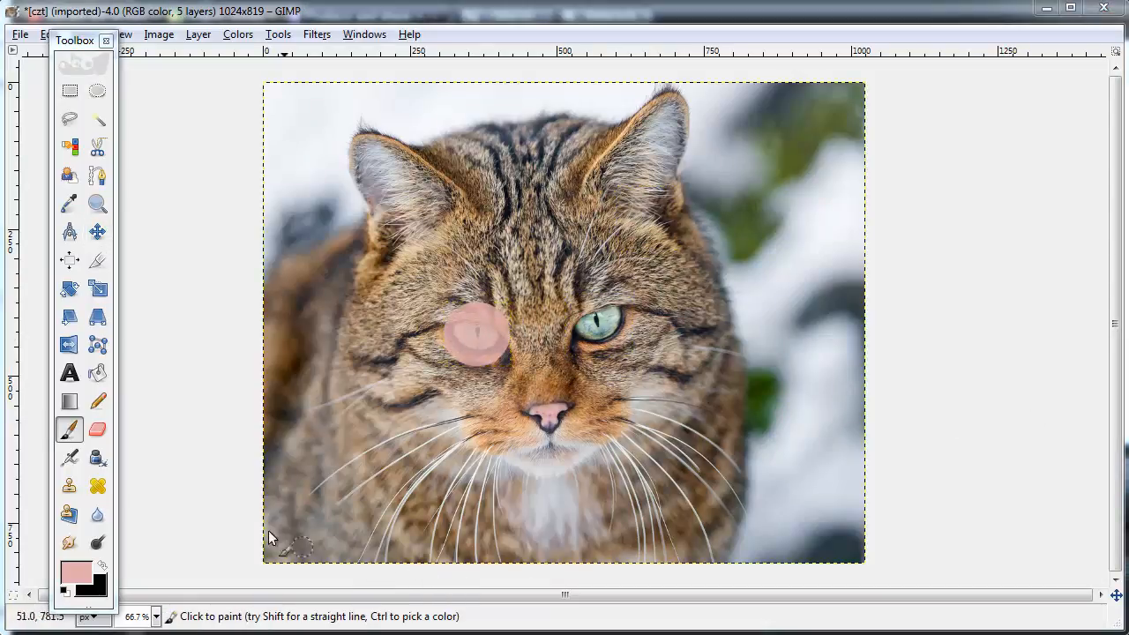
Review the Paintbrush's brush choices, keep Chalk 03 at size 39, and paint pink strokes below and above the cat's uncovered eye
double_click(76, 429)
left_click_drag(79, 306, 991, 186)
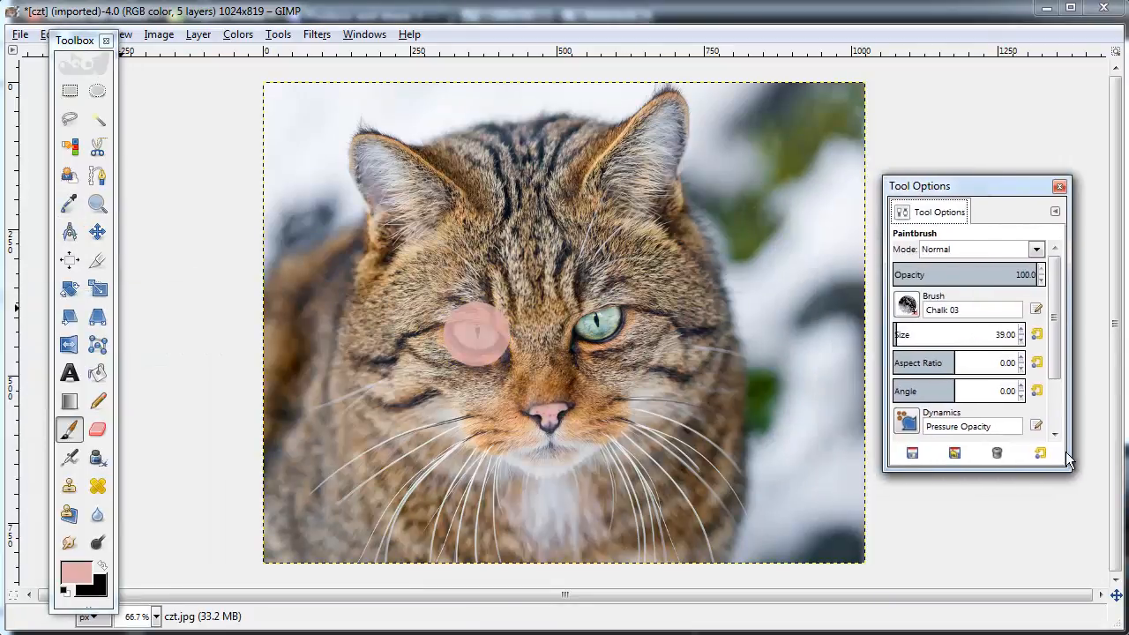
left_click(914, 306)
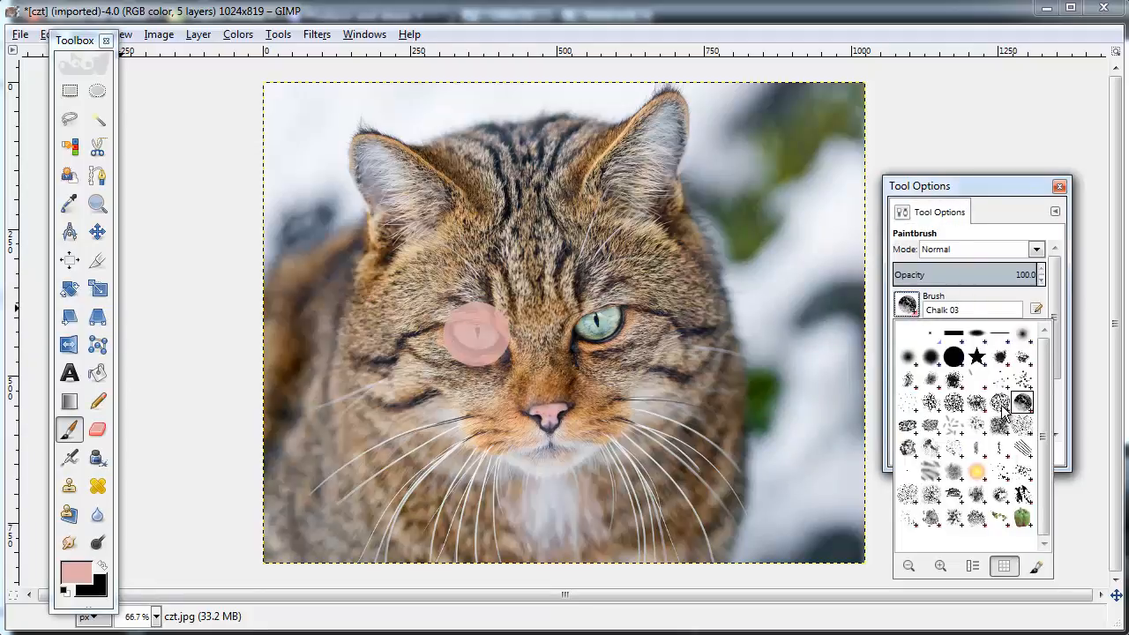
left_click(1081, 532)
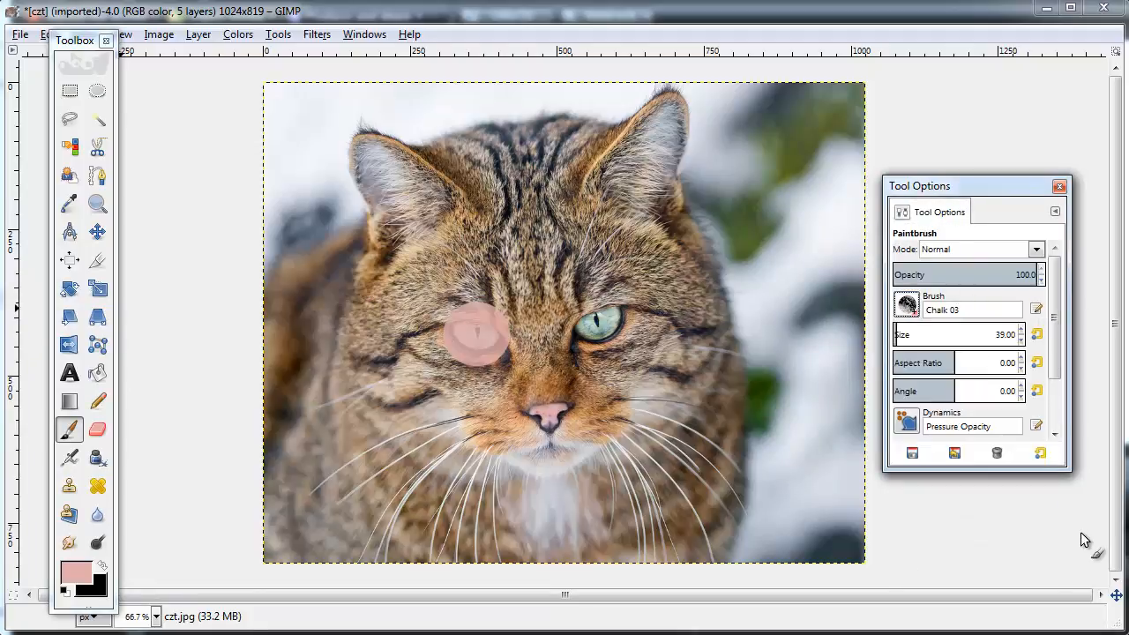
left_click(1059, 187)
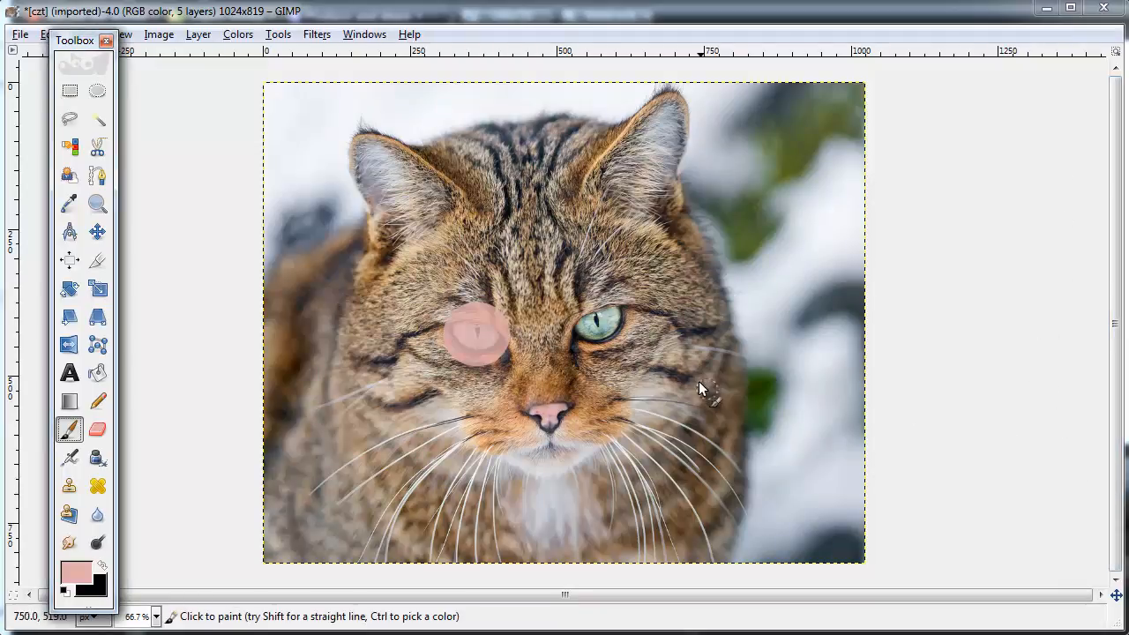
mouse_move(591, 379)
left_mouse_down()
mouse_move(590, 355)
mouse_move(621, 366)
mouse_move(627, 342)
mouse_move(650, 347)
left_mouse_up()
left_click_drag(563, 308, 628, 284)
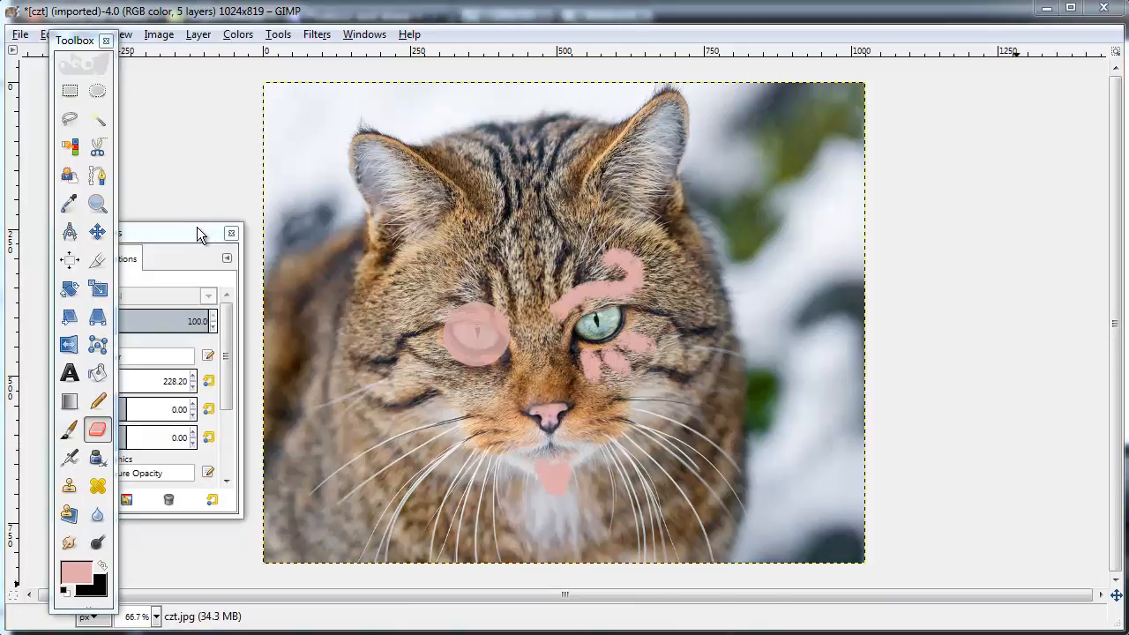
Erase two star shapes from the cat photo with the 228.20 Star eraser, one beside the left ear and one near the lower right whiskers
left_click_drag(196, 227, 915, 173)
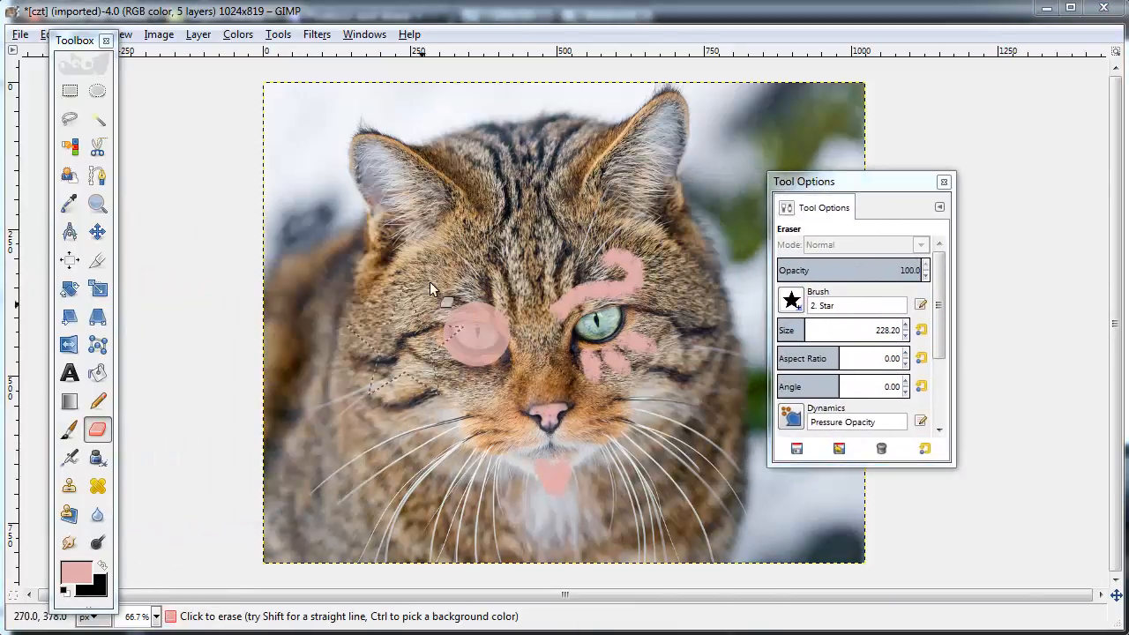
left_click(336, 226)
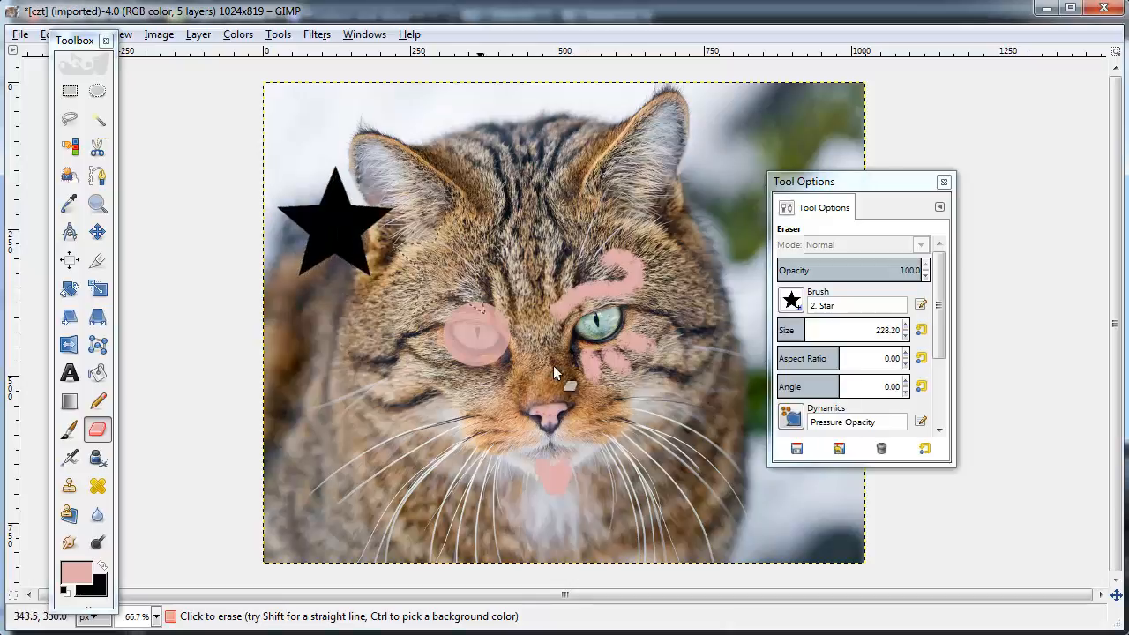
left_click(690, 490)
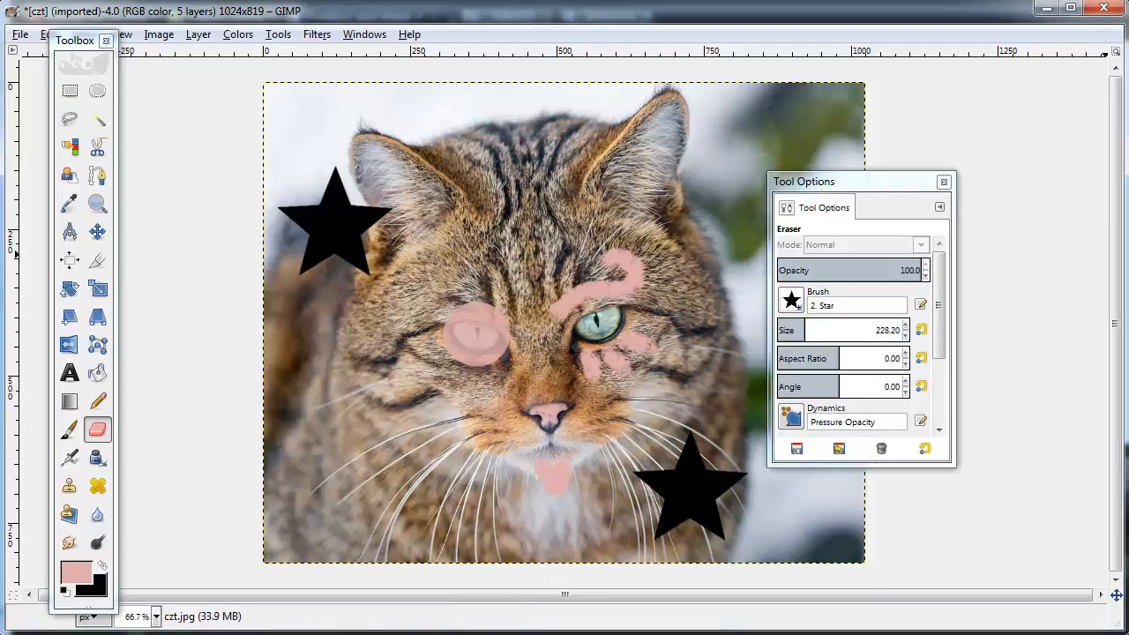
mouse_move(423, 110)
left_mouse_down()
mouse_move(468, 153)
mouse_move(520, 151)
mouse_move(689, 189)
mouse_move(791, 181)
mouse_move(847, 163)
left_mouse_up()
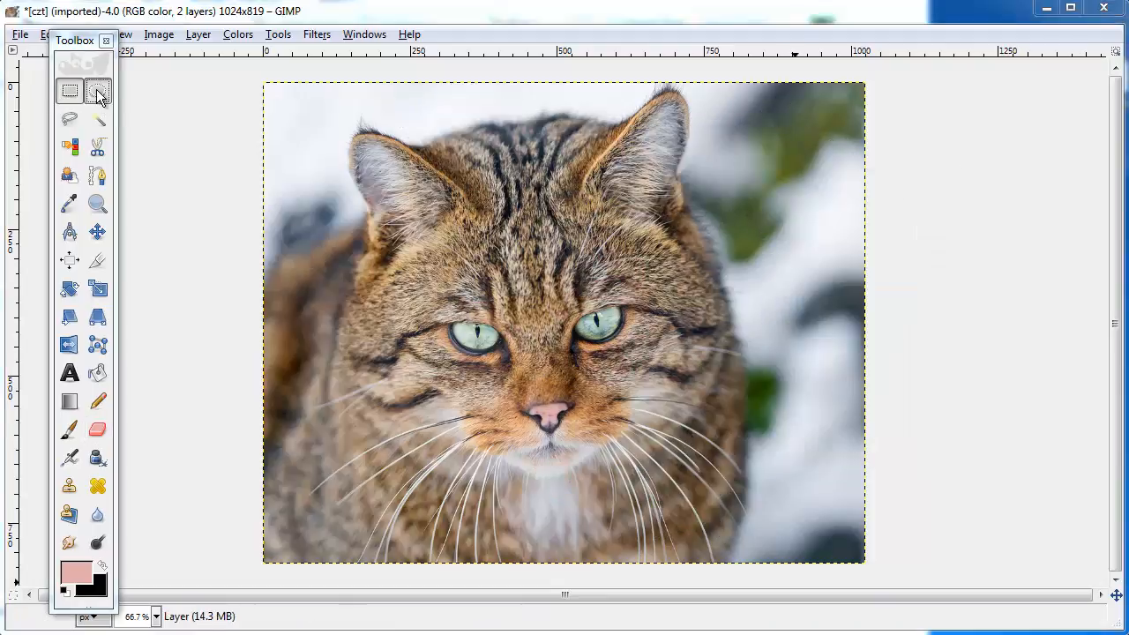
Make a circular selection about 730 px across around the cat's face with the Ellipse Select tool
left_click(98, 91)
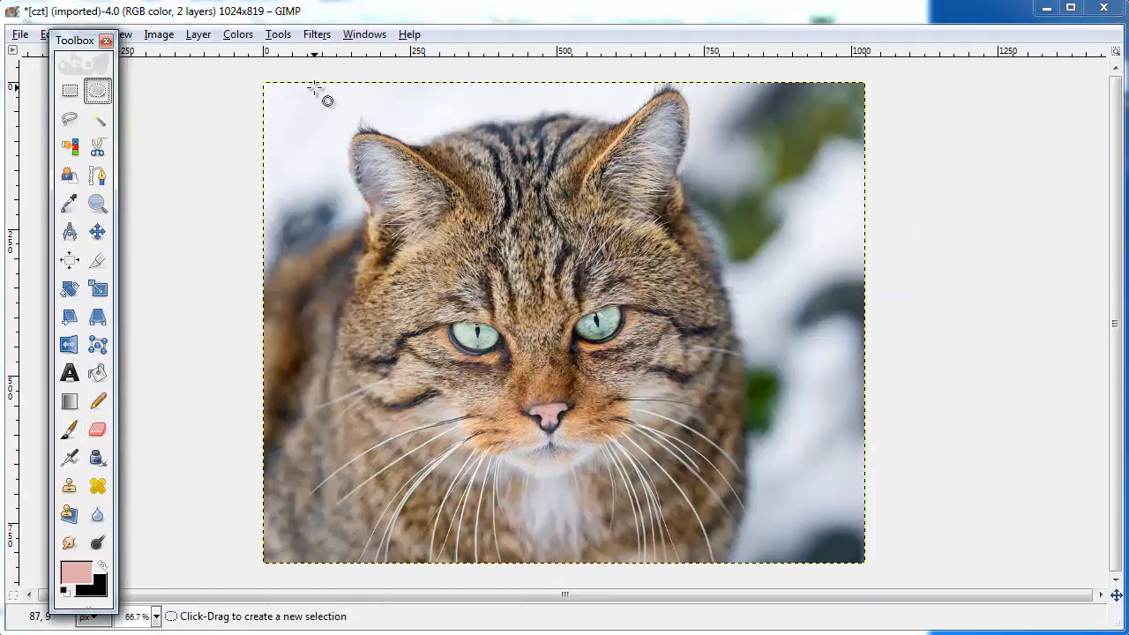
left_click_drag(314, 86, 744, 469)
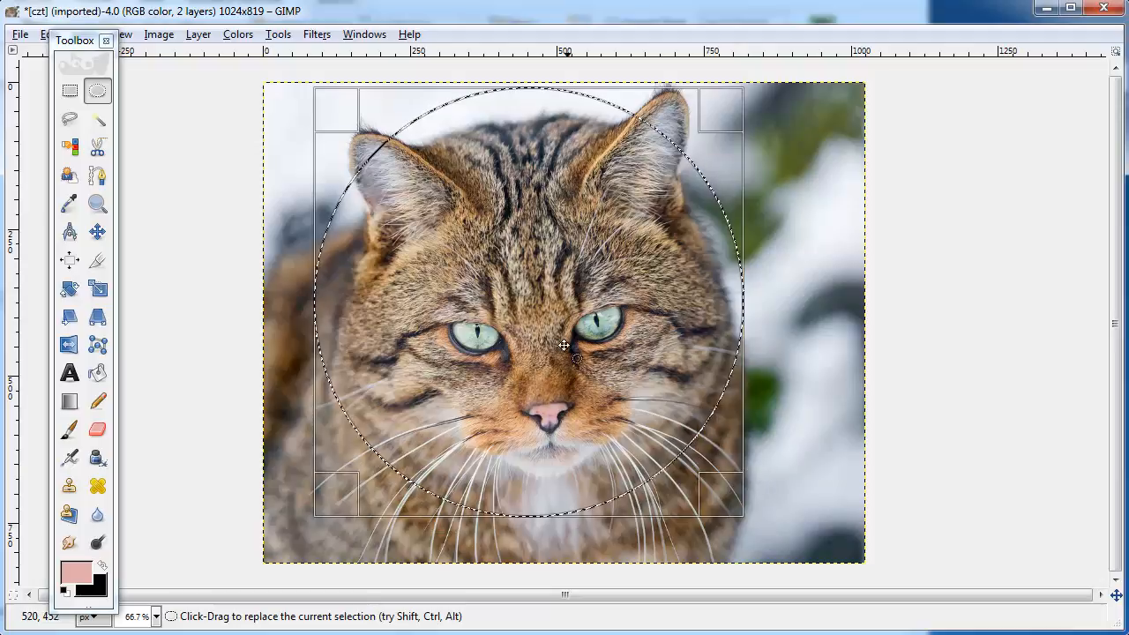
Fill the circular selection with a radial Abstract 3 gradient from its upper left toward the lower right, and make the gradient layer semi-transparent
left_click(70, 401)
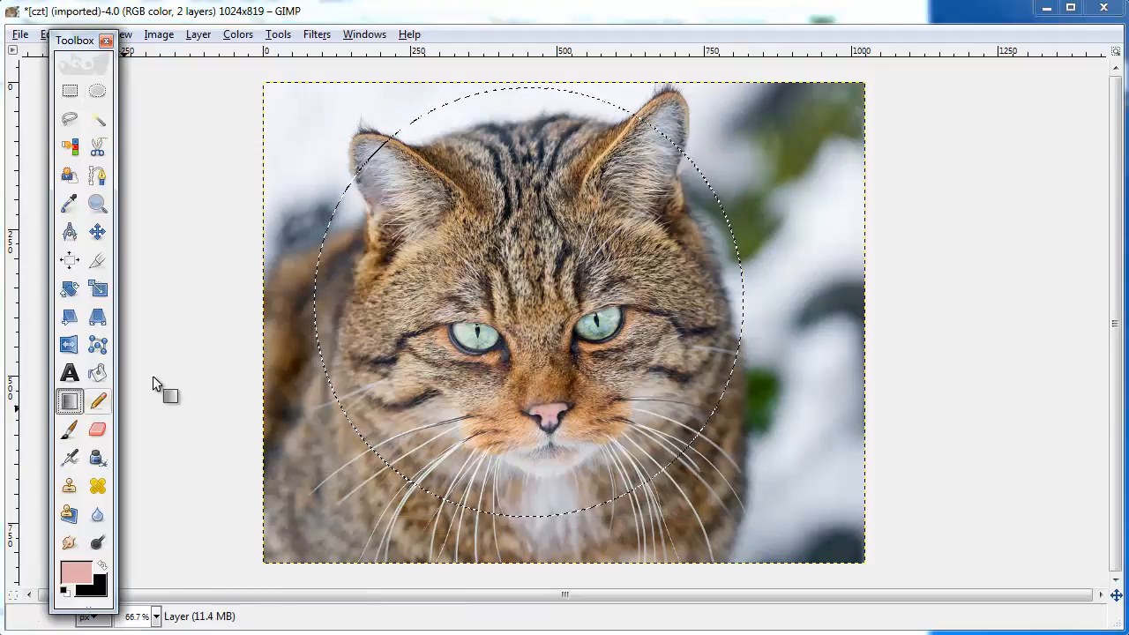
double_click(69, 401)
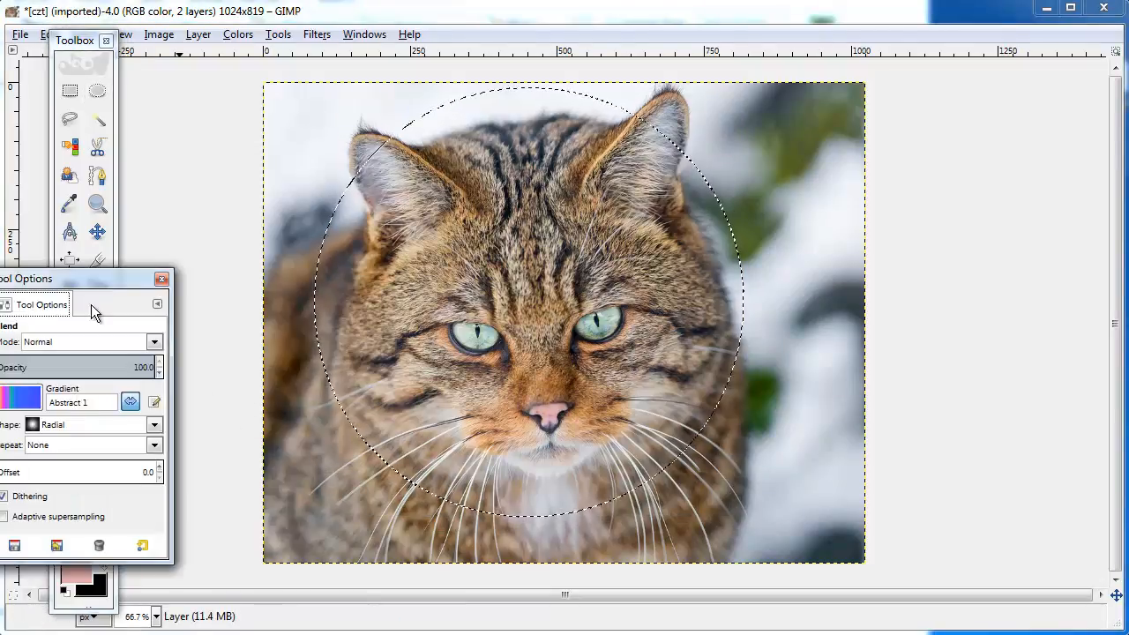
left_click_drag(127, 278, 977, 191)
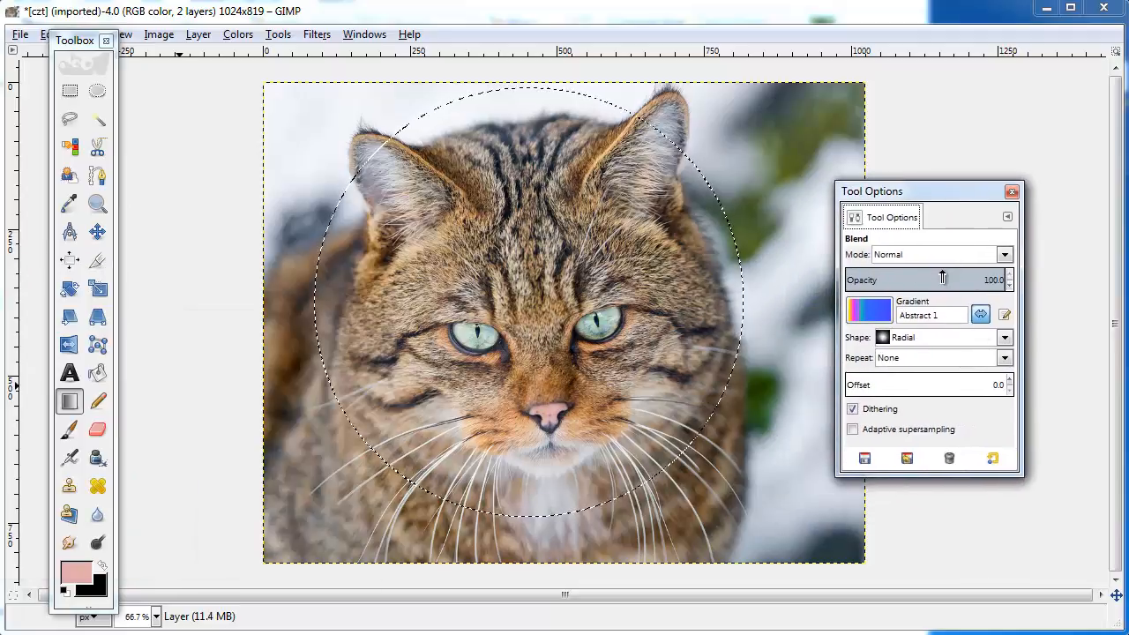
left_click(877, 319)
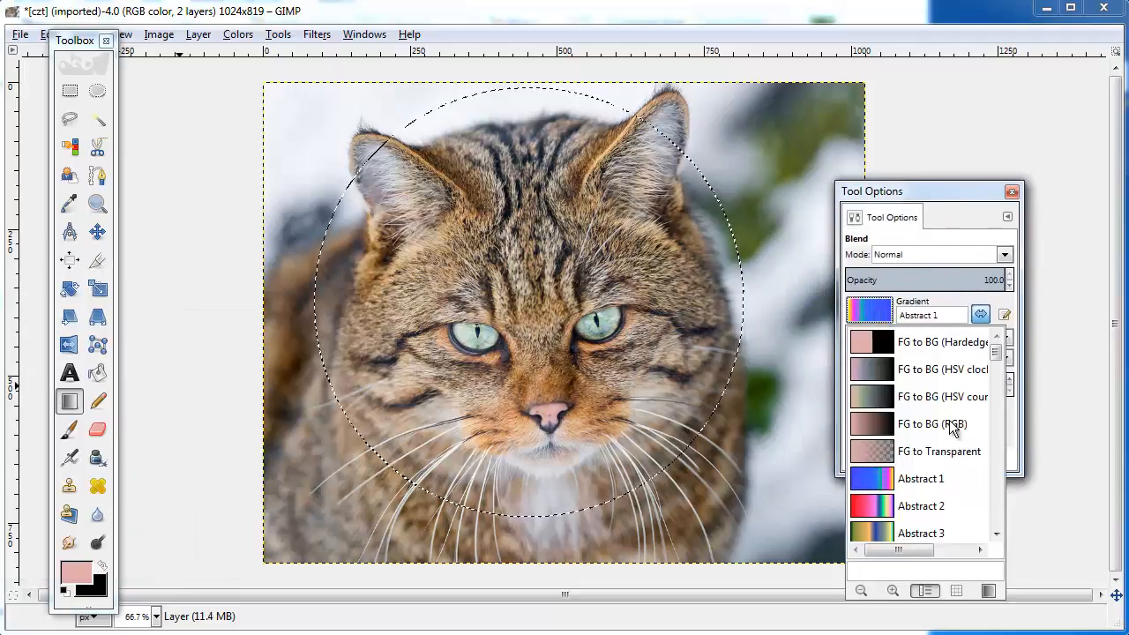
left_click(933, 532)
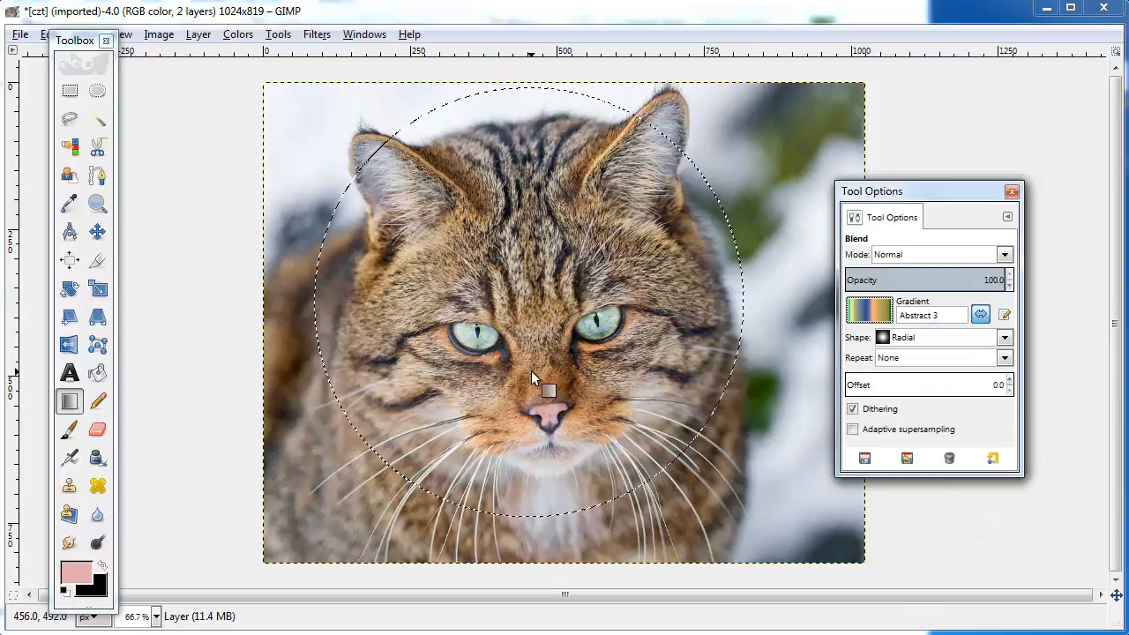
left_click_drag(433, 230, 607, 411)
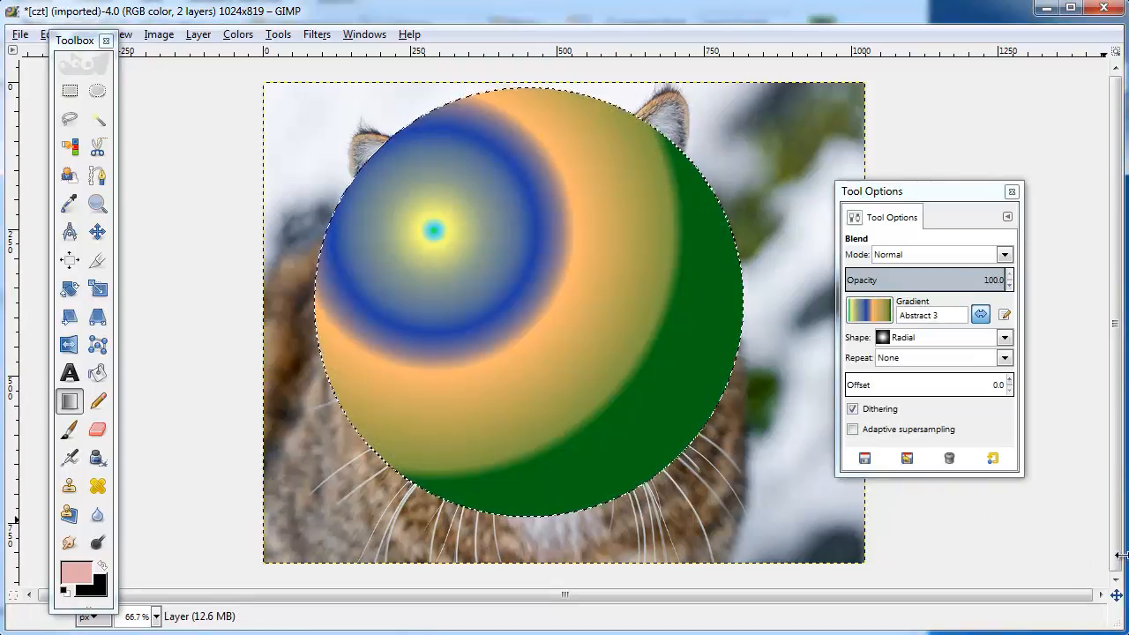
key("ctrl+z")
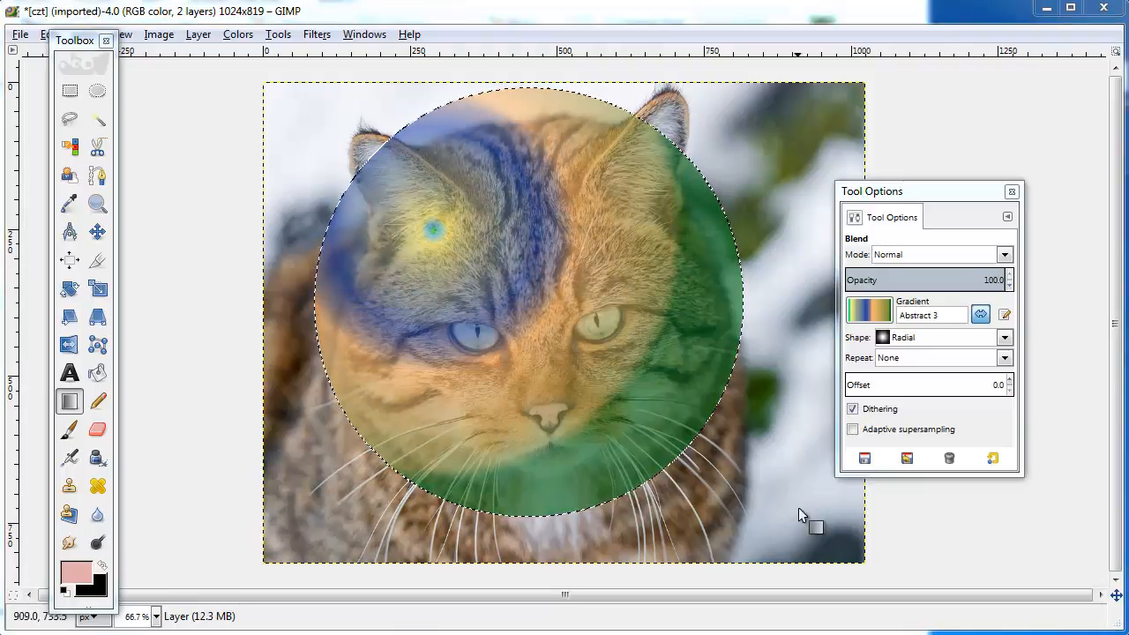
left_click(70, 90)
left_click(147, 129)
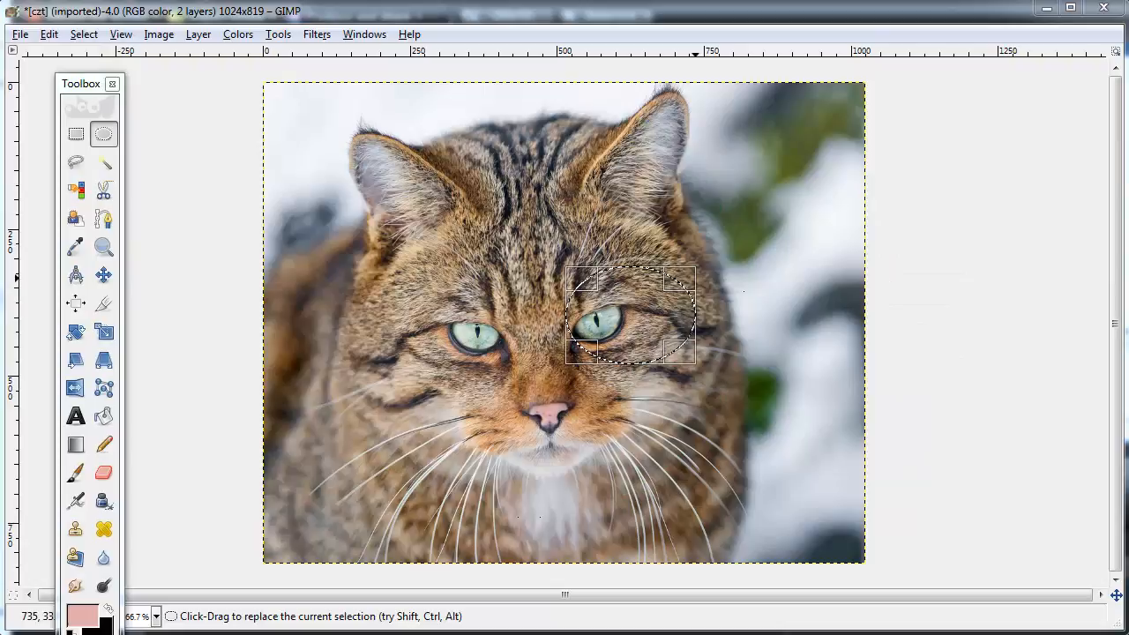
Cut the elliptical selection around the cat's right-hand eye out of the photo and clear the selection
right_click(639, 322)
mouse_move(688, 362)
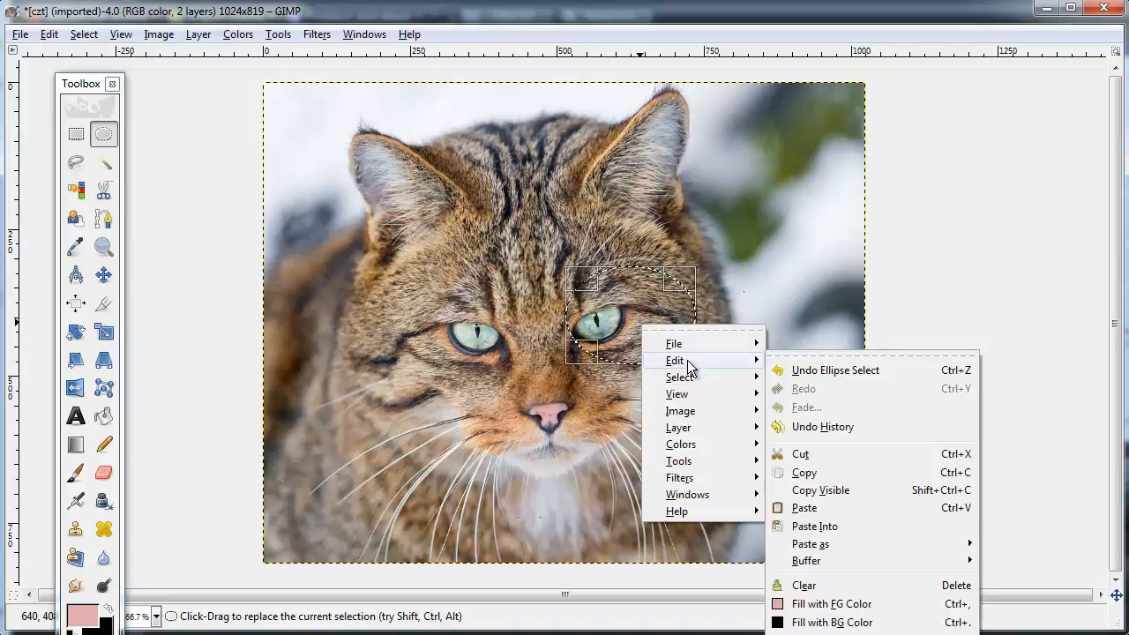
left_click(799, 456)
left_click(957, 420)
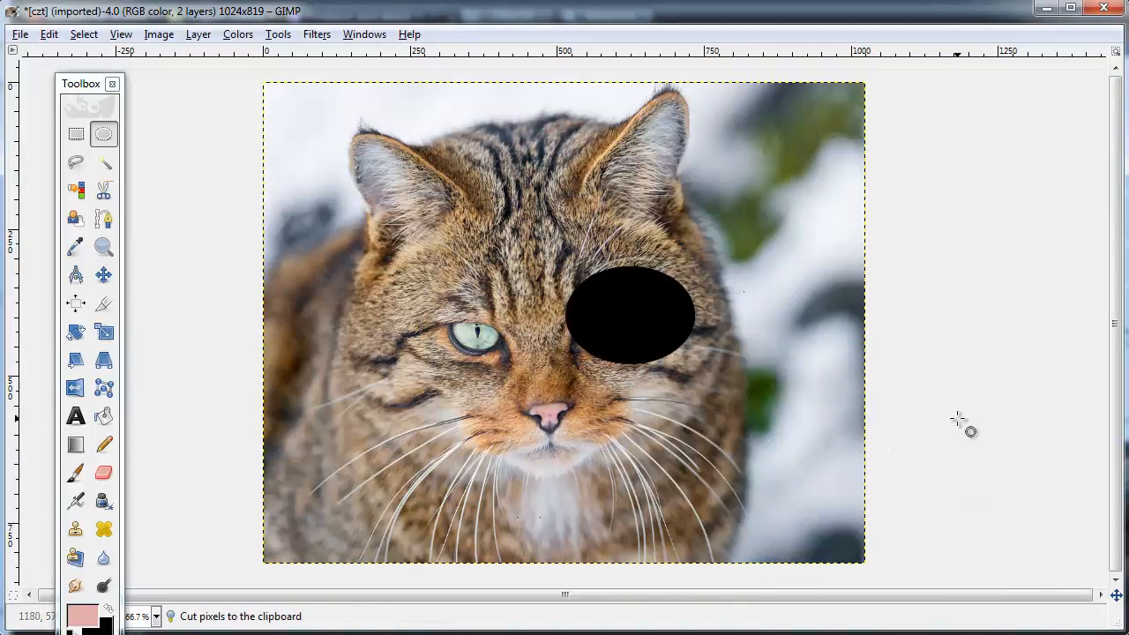